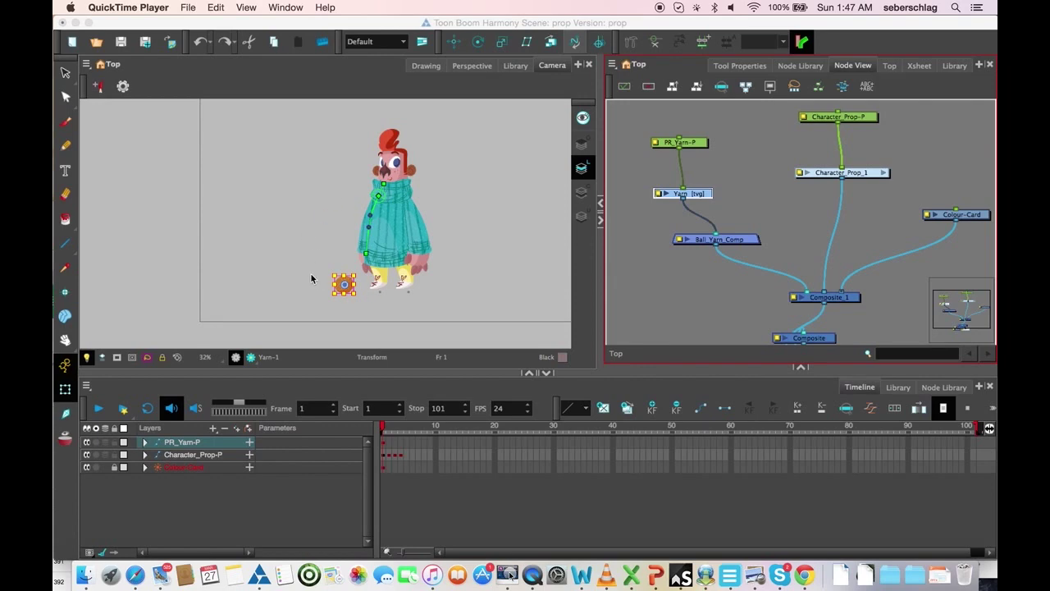
Step: Extend the first pose of the Character_Prop-P layer so its second keyframe lands on frame 11
{"action": "left_click", "coordinate": [385, 456]}
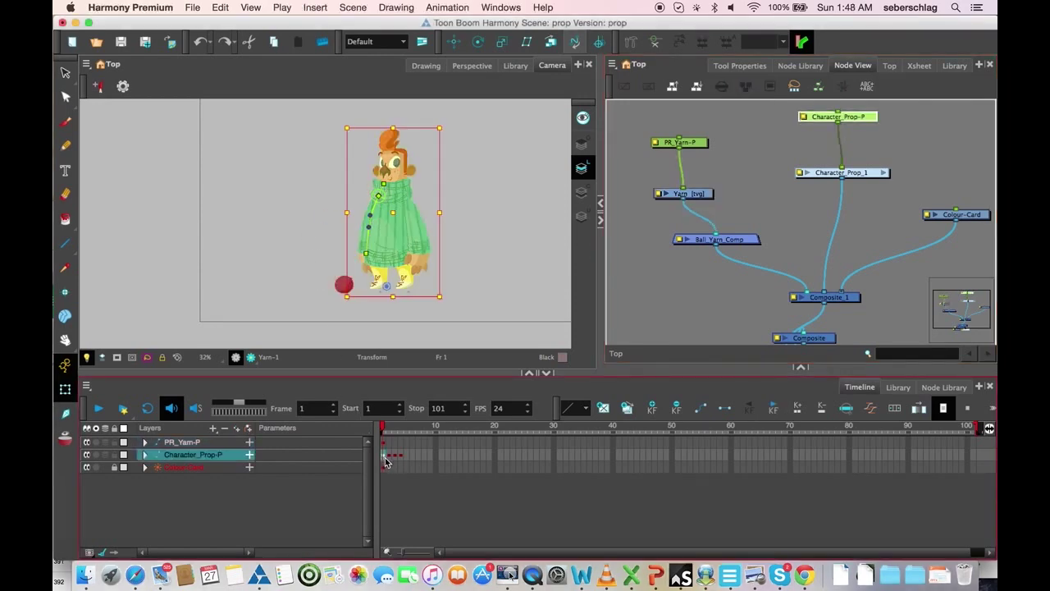
{"action": "left_click", "coordinate": [389, 456]}
{"action": "left_click", "coordinate": [383, 456]}
{"action": "left_click", "coordinate": [389, 457]}
{"action": "left_click", "coordinate": [384, 457]}
{"action": "left_click", "coordinate": [389, 456]}
{"action": "left_click", "coordinate": [384, 457]}
{"action": "key", "text": "shift+equal"}
Step: Space out the remaining Character_Prop-P poses so the third keyframe lands on frame 21 and the fourth on frame 31
{"action": "left_click", "coordinate": [443, 456]}
{"action": "left_click", "coordinate": [448, 458]}
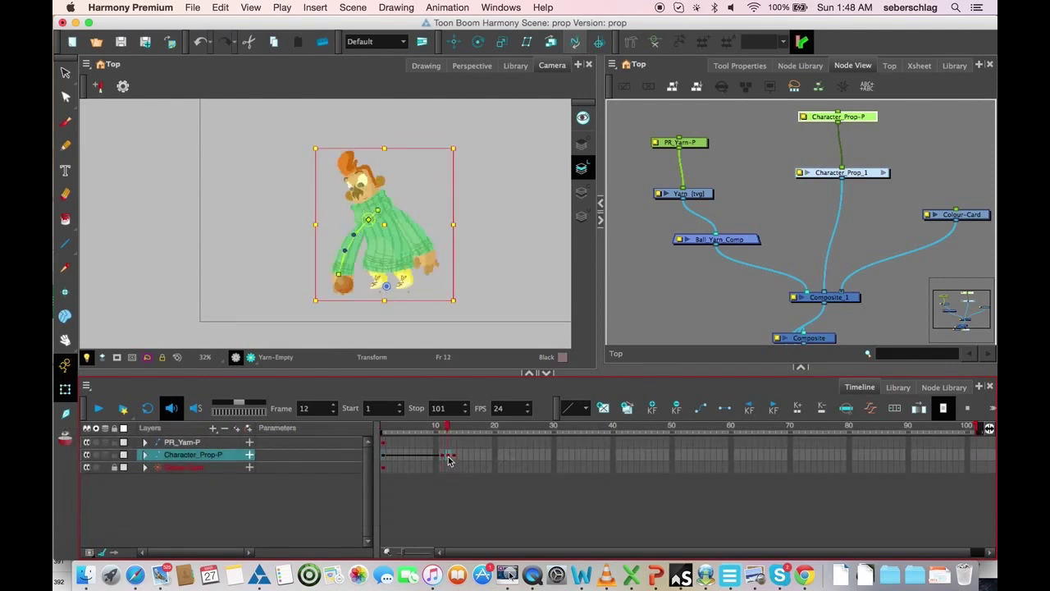
{"action": "left_click", "coordinate": [442, 460]}
{"action": "key", "text": "shift+equal"}
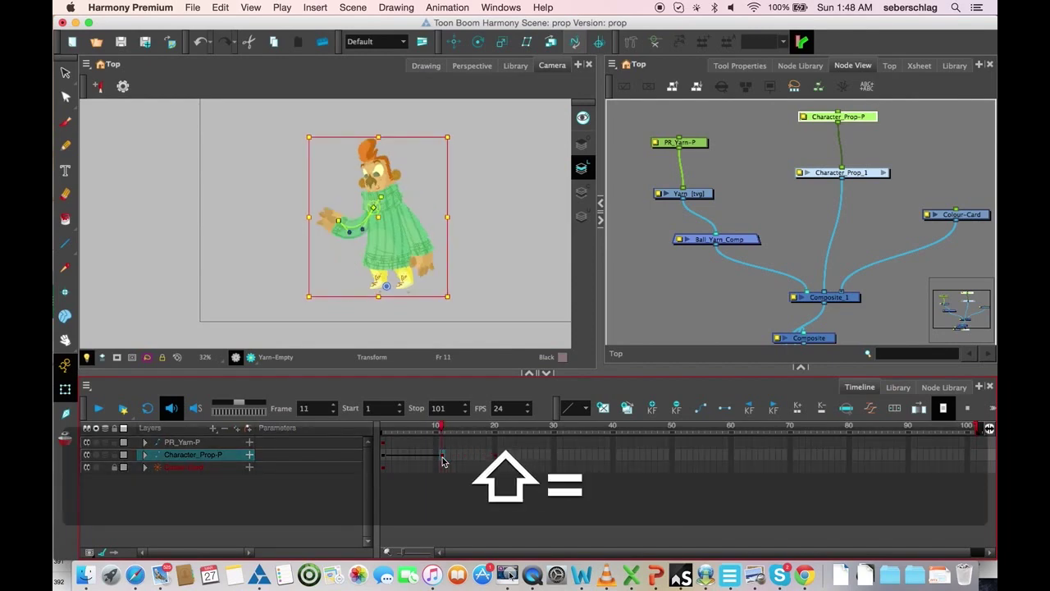
{"action": "left_click", "coordinate": [501, 458]}
{"action": "key", "text": "shift+equal"}
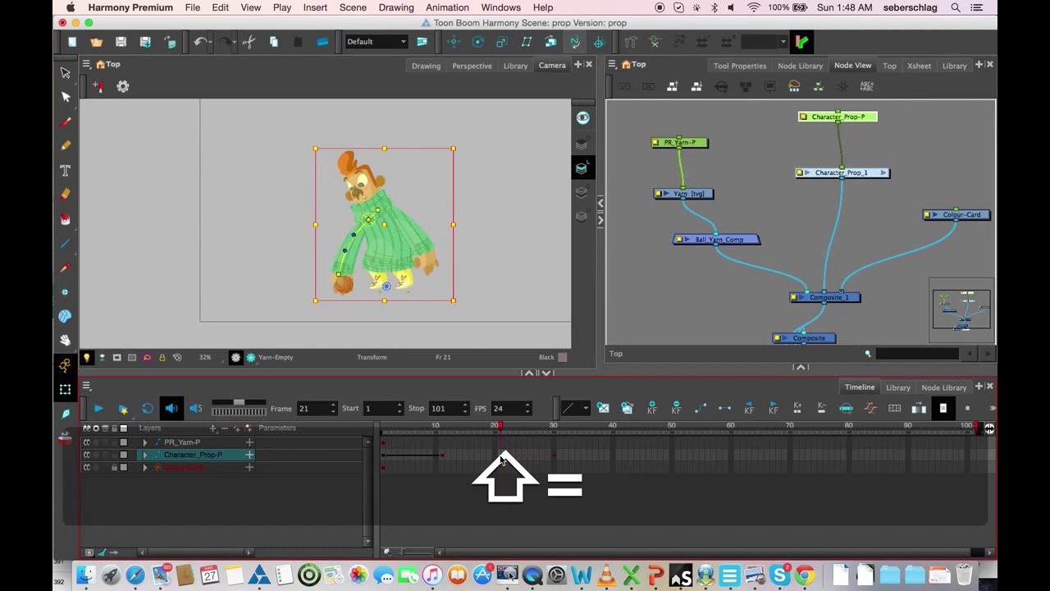
Step: Set the Character_Prop-P keyframes at frames 11 and 21 to motion keyframes
{"action": "left_click", "coordinate": [440, 458]}
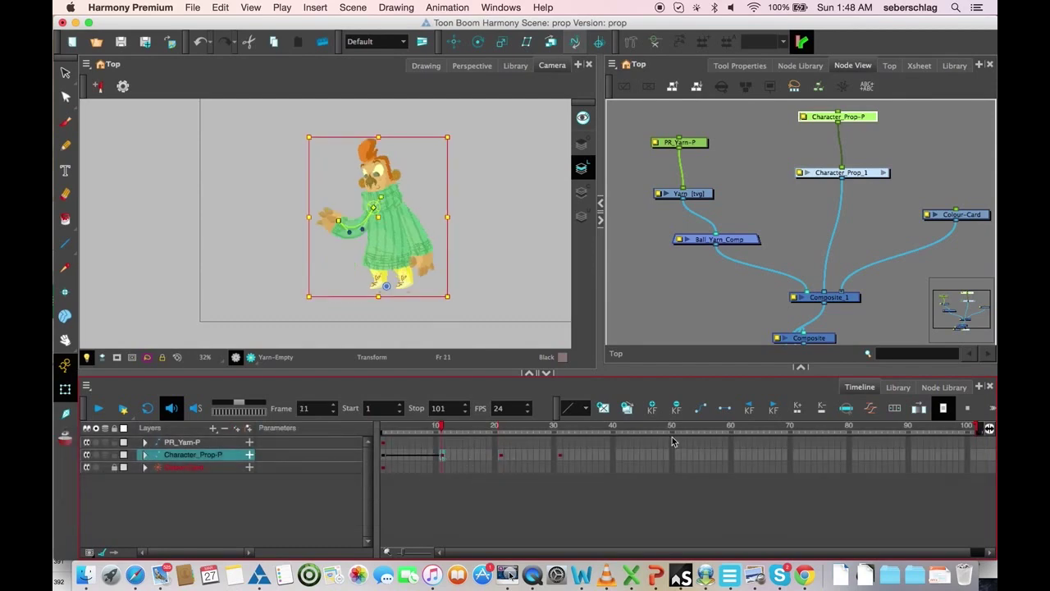
{"action": "left_click", "coordinate": [501, 458]}
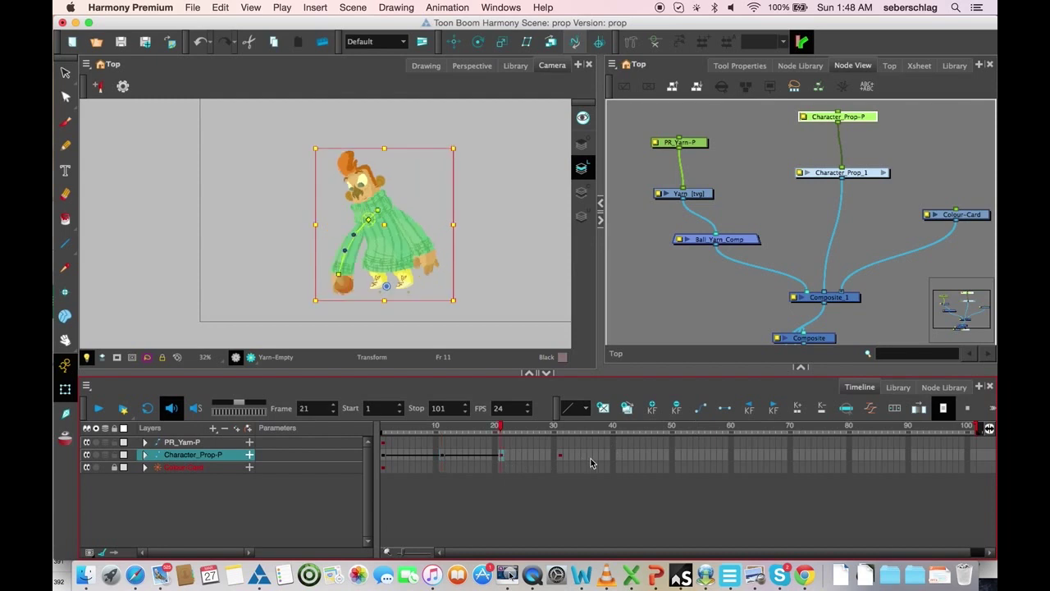
{"action": "left_click", "coordinate": [703, 408]}
Step: Apply a right time ratio ease of 40 to the Character_Prop-P keyframe at frame 1
{"action": "left_click", "coordinate": [384, 456]}
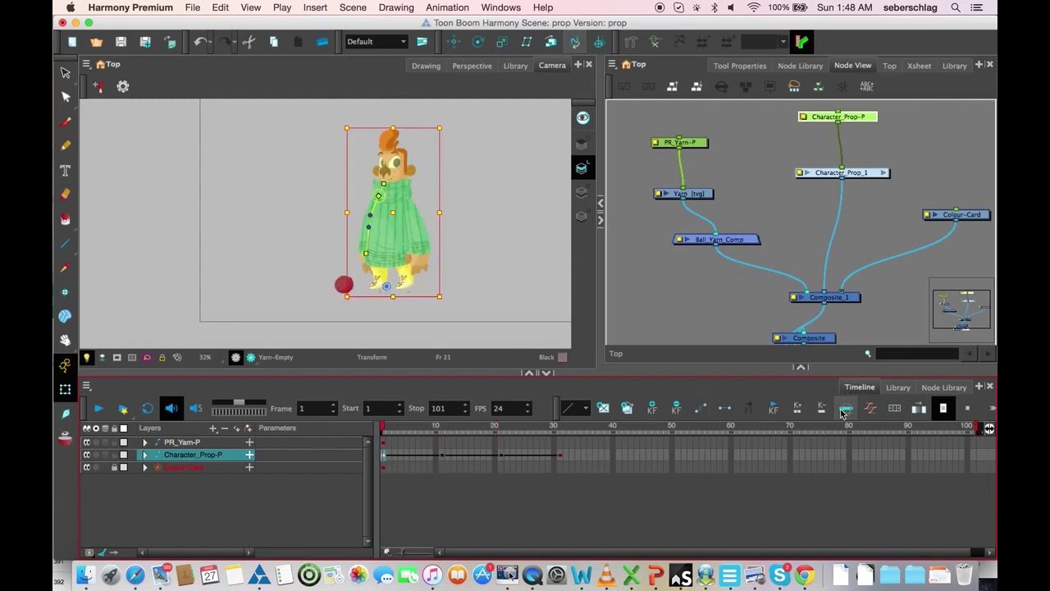
{"action": "left_click", "coordinate": [867, 410]}
{"action": "left_click", "coordinate": [584, 336]}
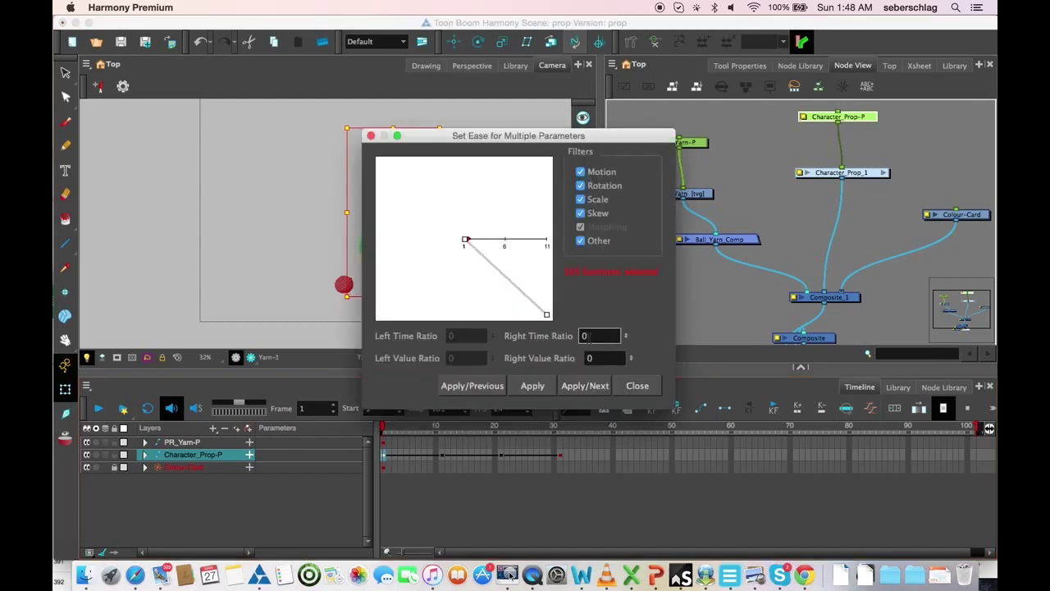
{"action": "type", "text": "40"}
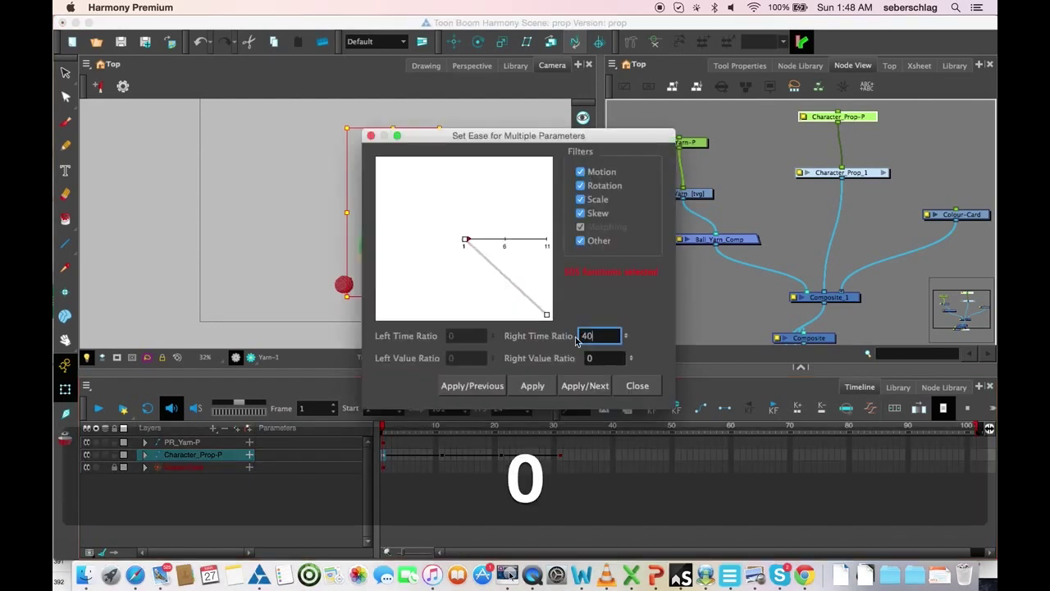
{"action": "left_click", "coordinate": [543, 385]}
{"action": "left_click", "coordinate": [624, 391]}
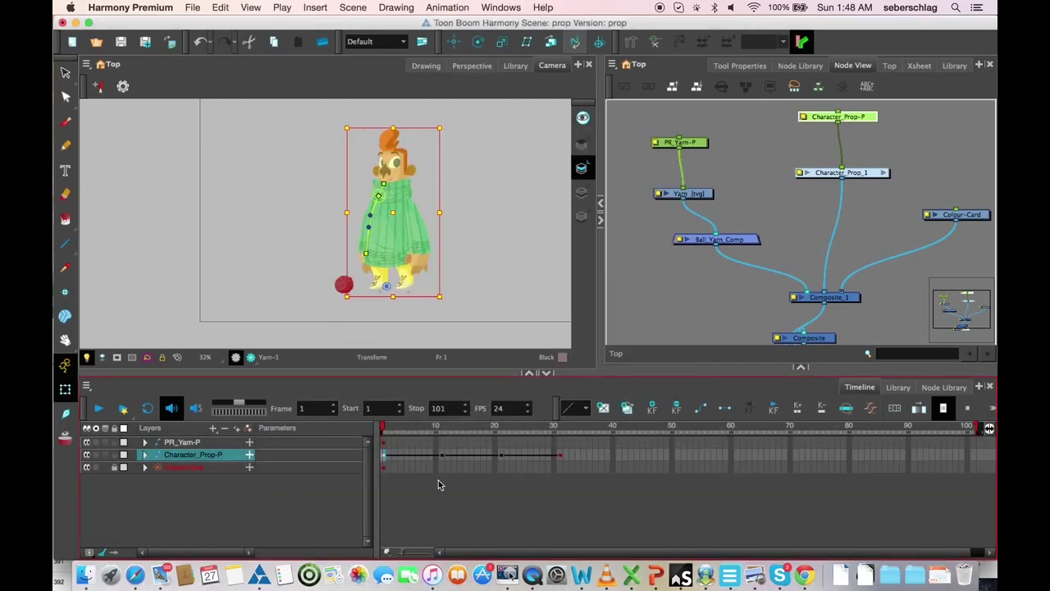
Step: Apply left and right time ratio eases of 80 to the Character_Prop-P keyframe at frame 21
{"action": "left_click", "coordinate": [443, 457]}
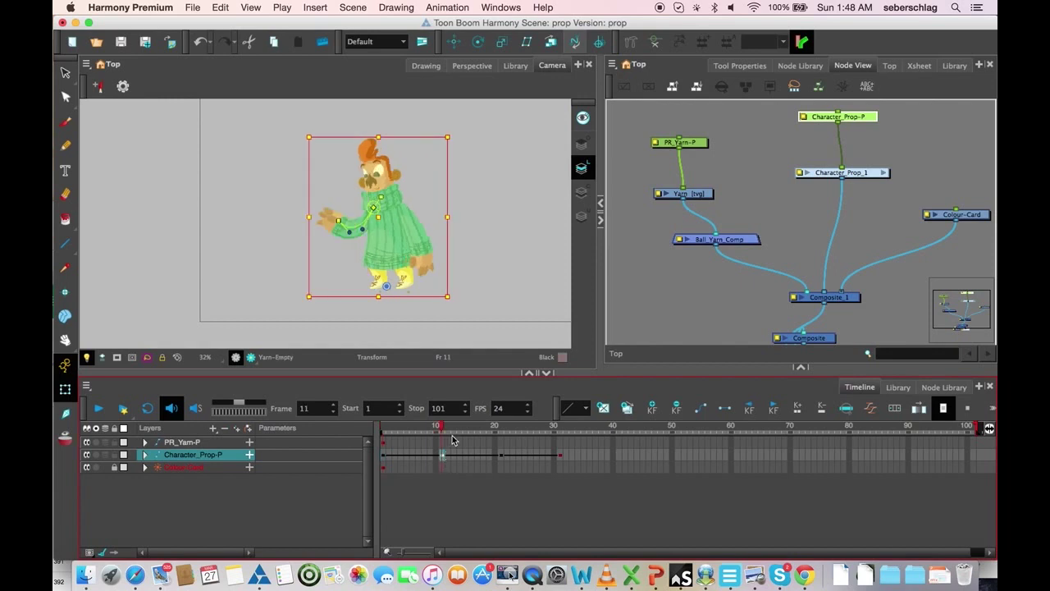
{"action": "left_click", "coordinate": [503, 460]}
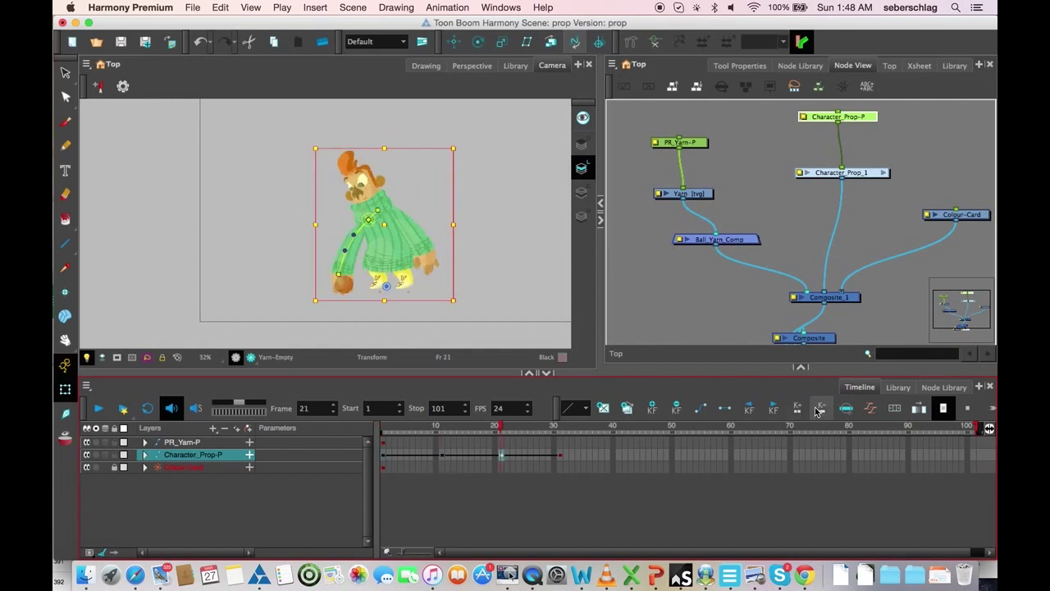
{"action": "left_click", "coordinate": [871, 408]}
{"action": "double_click", "coordinate": [472, 335]}
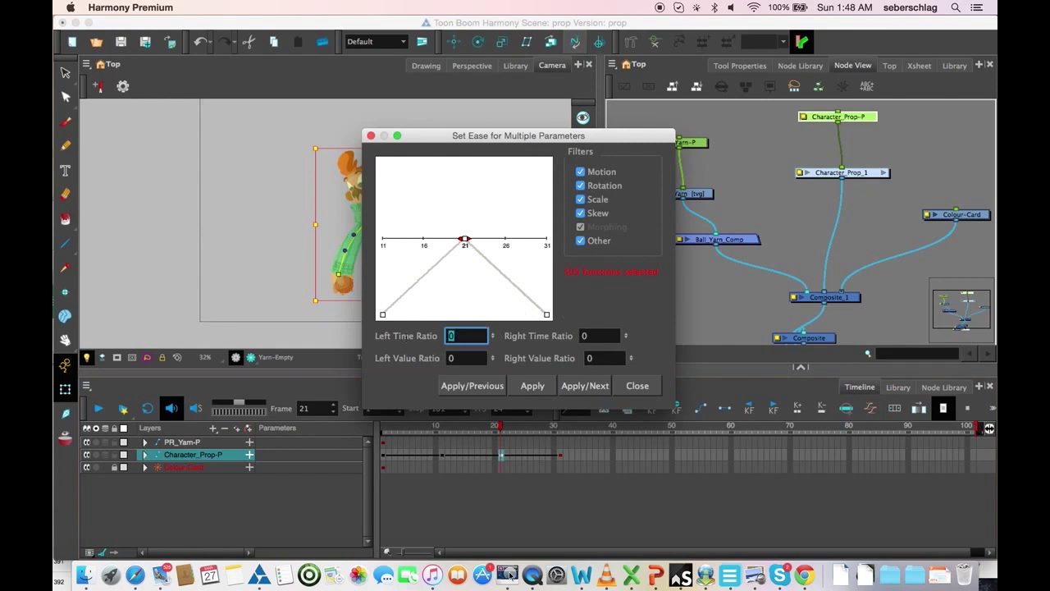
{"action": "type", "text": "80"}
{"action": "key", "text": "Tab"}
{"action": "type", "text": "80"}
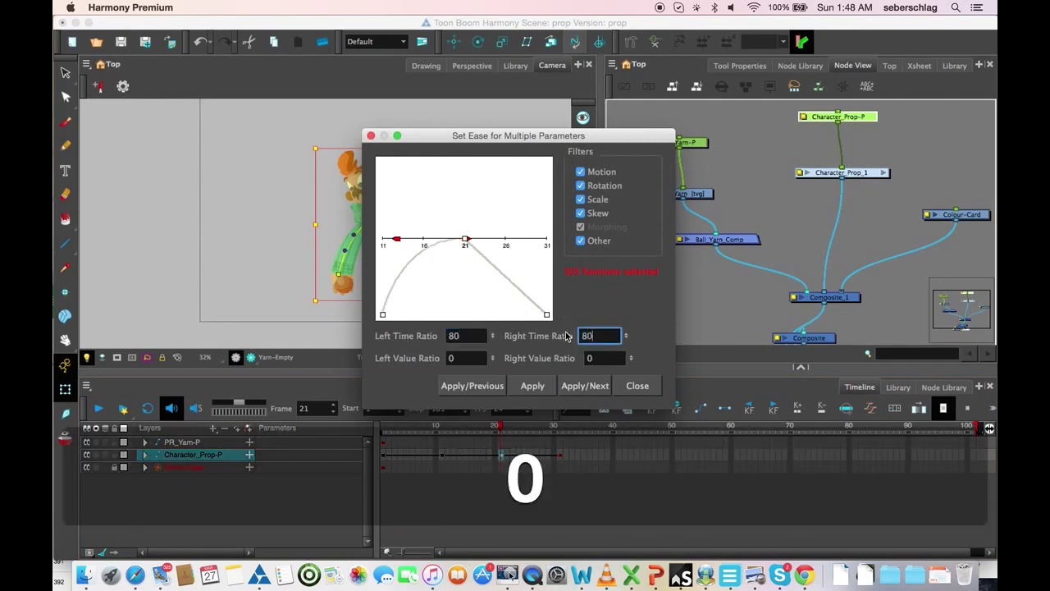
{"action": "left_click", "coordinate": [533, 385]}
{"action": "left_click", "coordinate": [632, 385]}
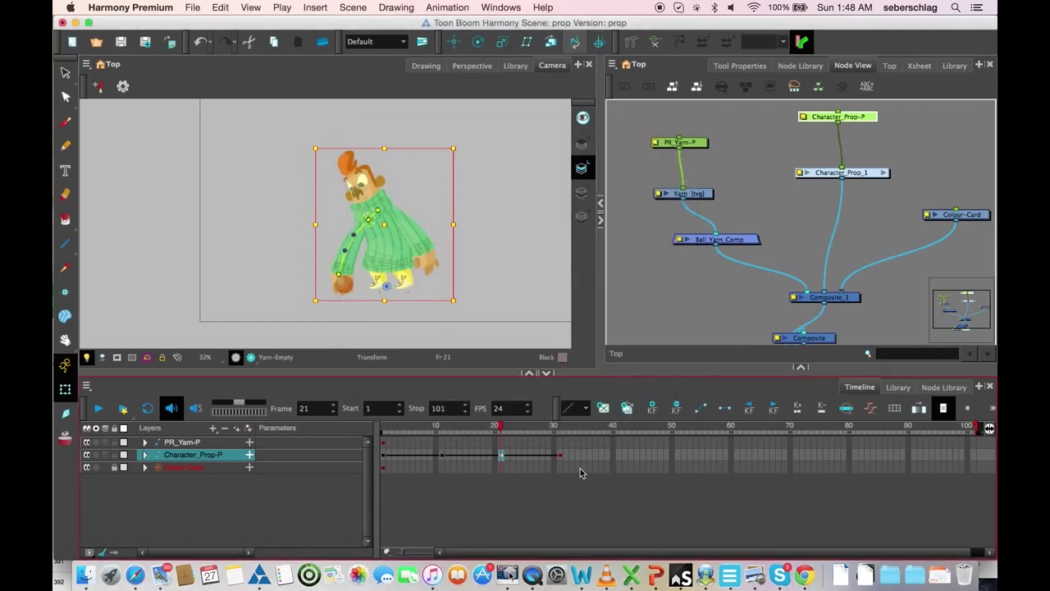
Step: Move the last Character_Prop-P keyframe to frame 35 and apply a left time ratio ease of 50 to it
{"action": "left_click", "coordinate": [563, 460]}
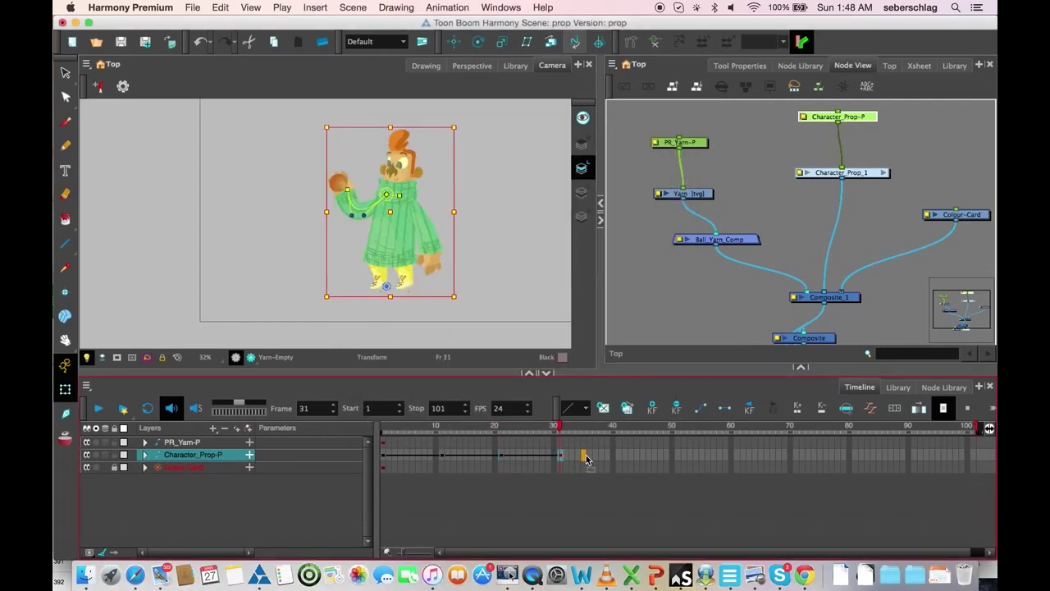
{"action": "left_click", "coordinate": [584, 461]}
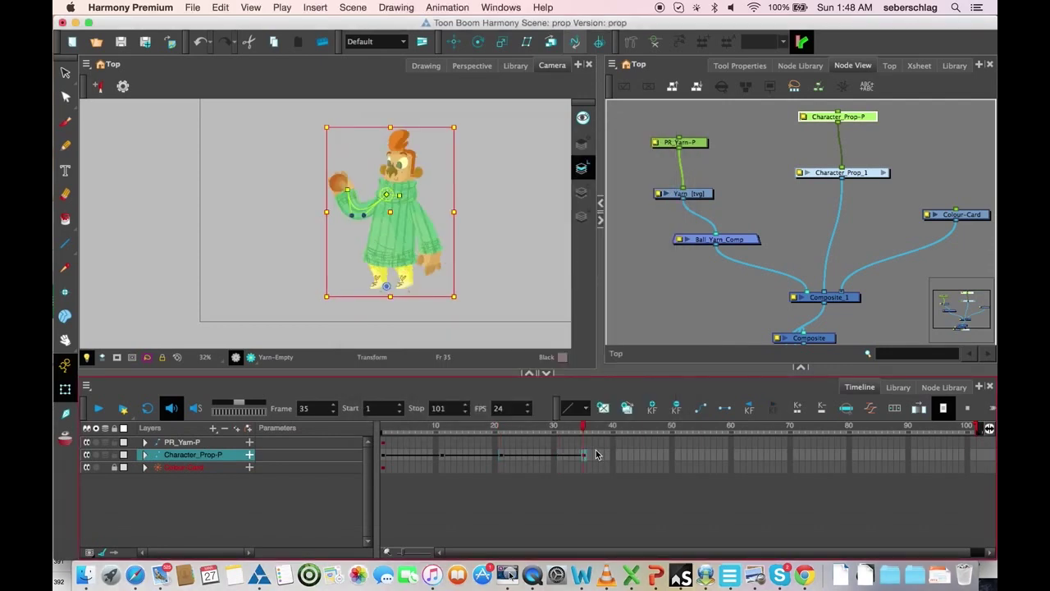
{"action": "left_click", "coordinate": [874, 407]}
{"action": "double_click", "coordinate": [457, 334]}
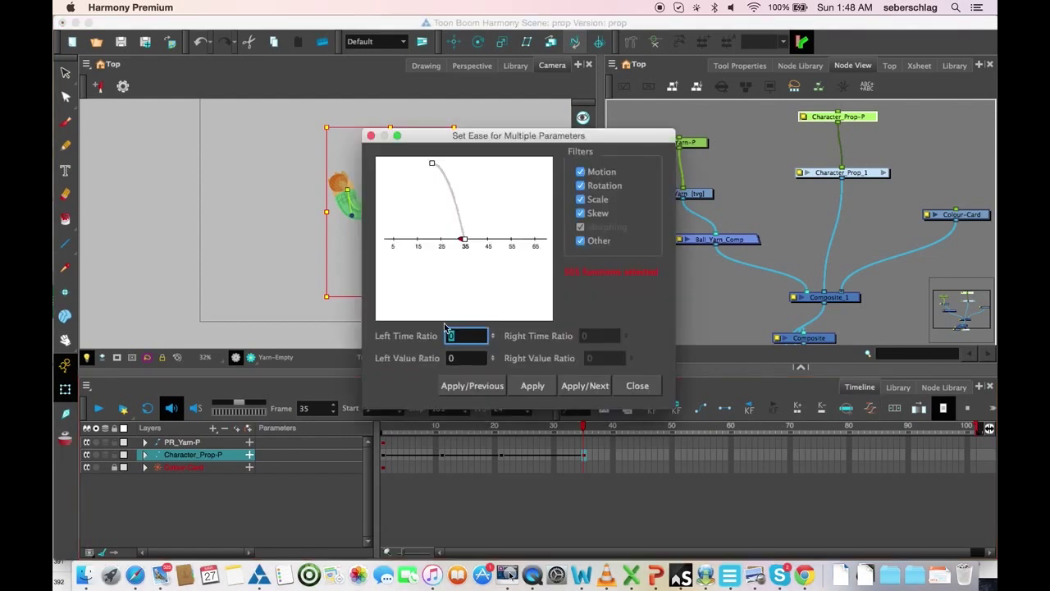
{"action": "type", "text": "50"}
{"action": "left_click", "coordinate": [543, 385]}
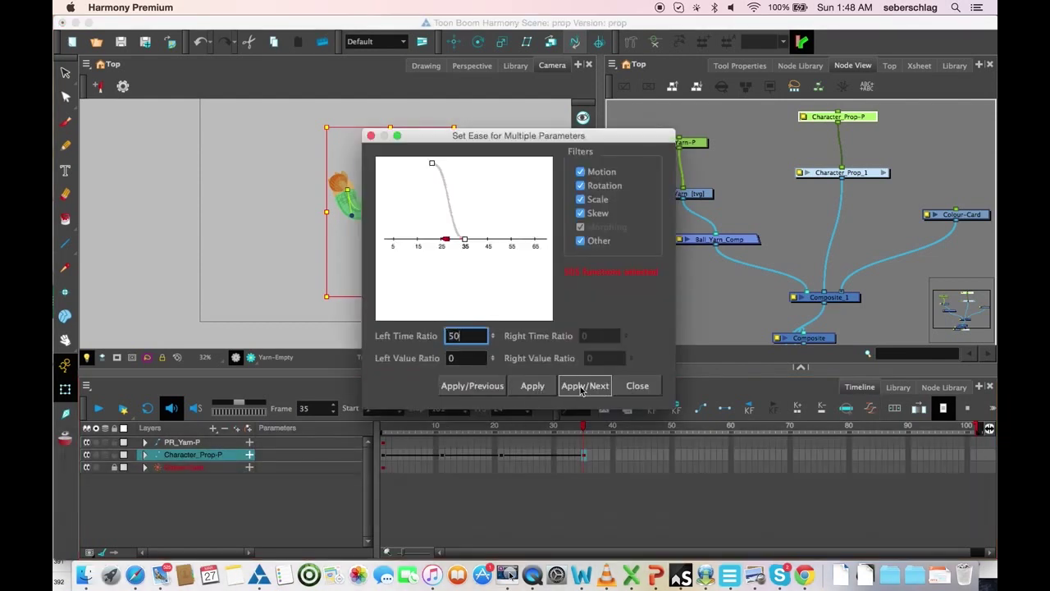
{"action": "left_click", "coordinate": [638, 386]}
Step: Set the right time ratio ease of the Character_Prop-P keyframe at frame 1 to 50
{"action": "left_click_drag", "start_coordinate": [391, 427], "coordinate": [386, 453]}
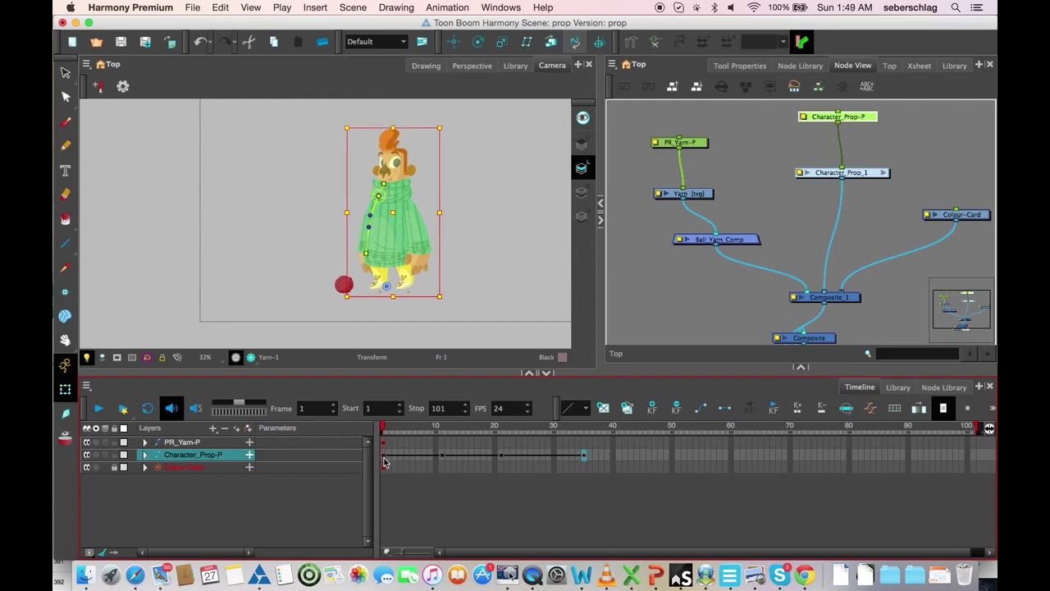
{"action": "left_click", "coordinate": [871, 408]}
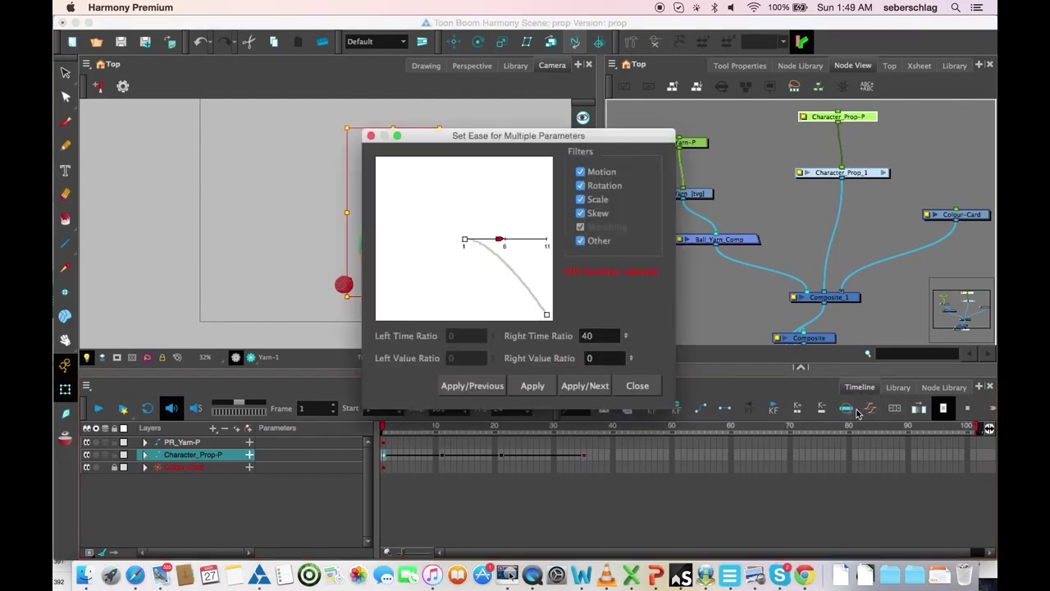
{"action": "double_click", "coordinate": [603, 333]}
{"action": "type", "text": "50"}
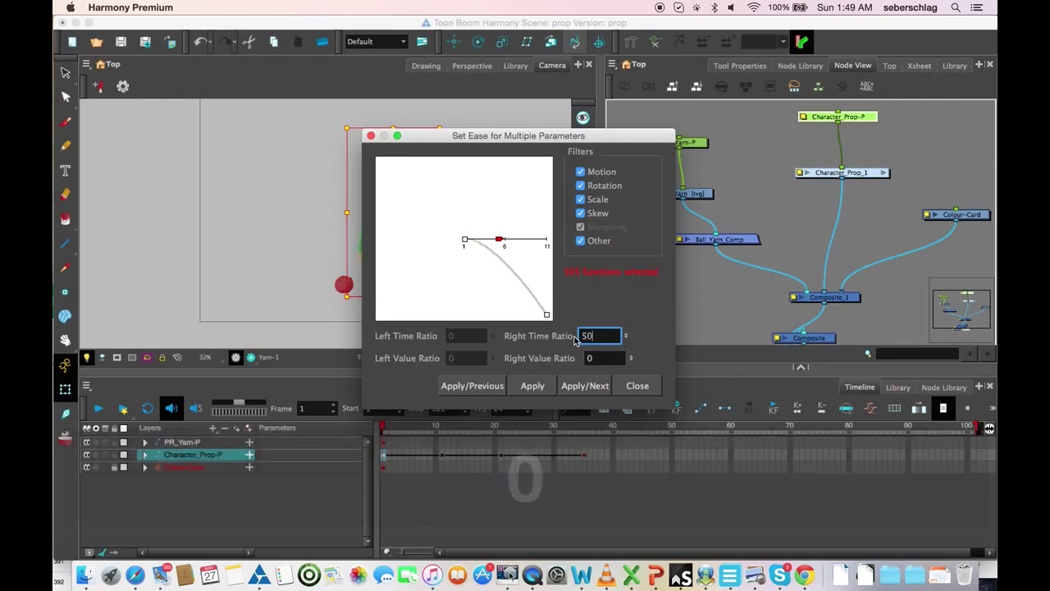
{"action": "left_click", "coordinate": [533, 386]}
{"action": "left_click", "coordinate": [636, 386]}
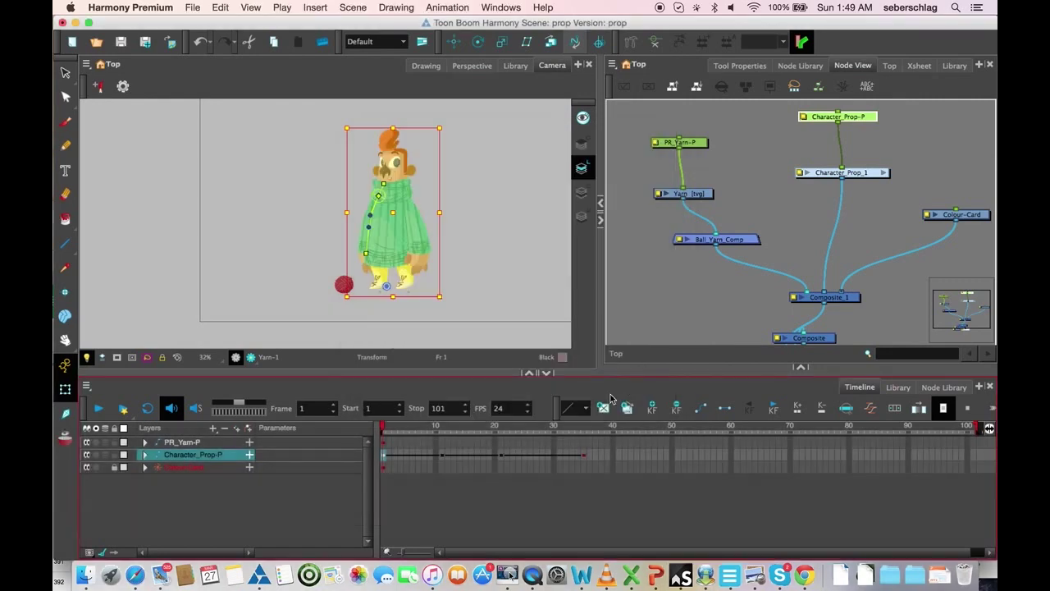
Step: Check the ease settings of the Character_Prop-P keyframe at frame 11 without changing them
{"action": "left_click", "coordinate": [440, 457]}
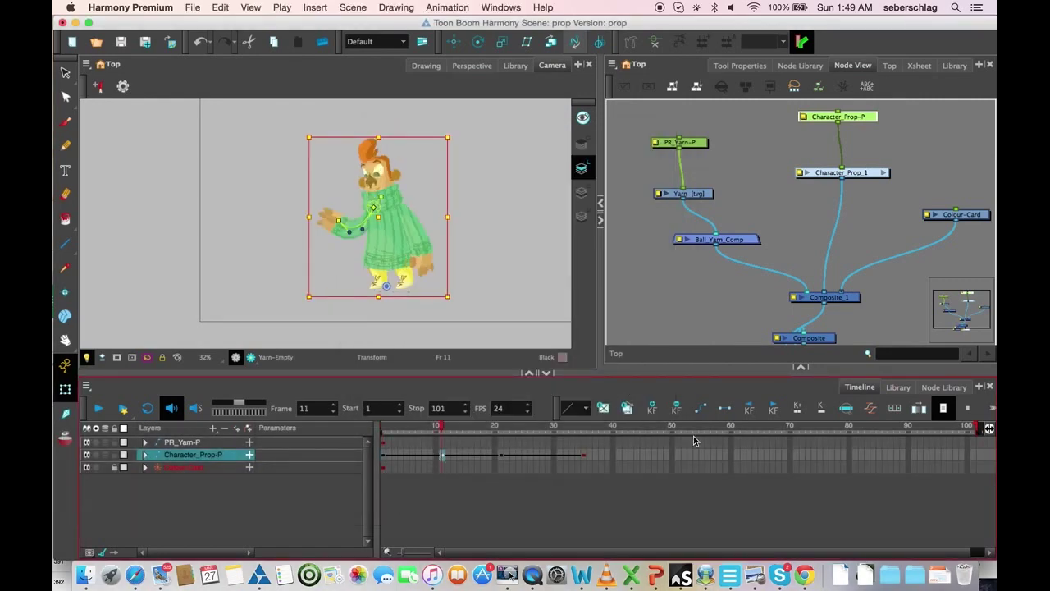
{"action": "left_click", "coordinate": [874, 408]}
{"action": "left_click", "coordinate": [483, 341]}
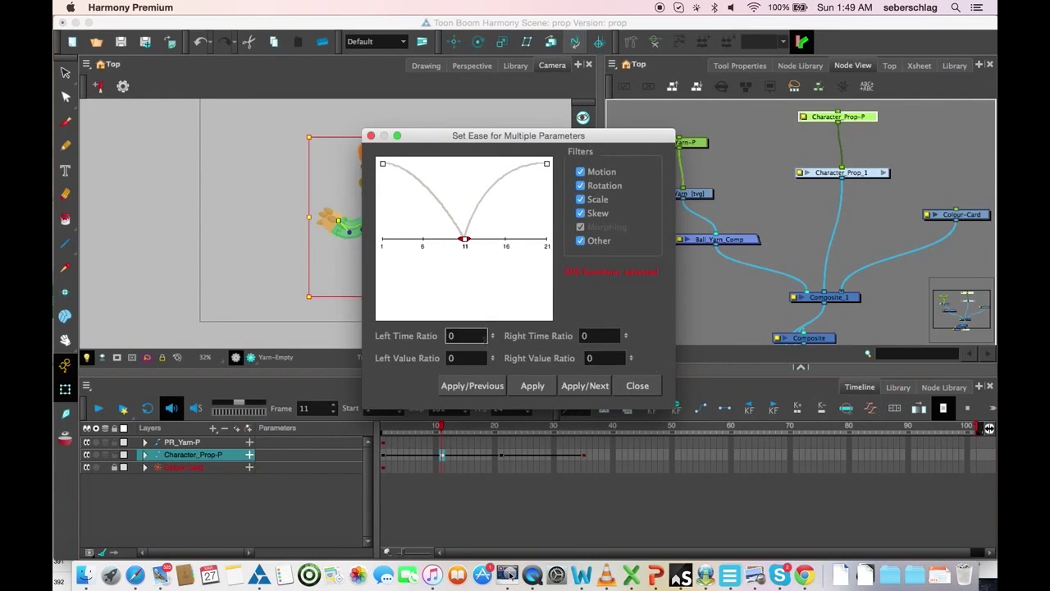
{"action": "left_click", "coordinate": [637, 385]}
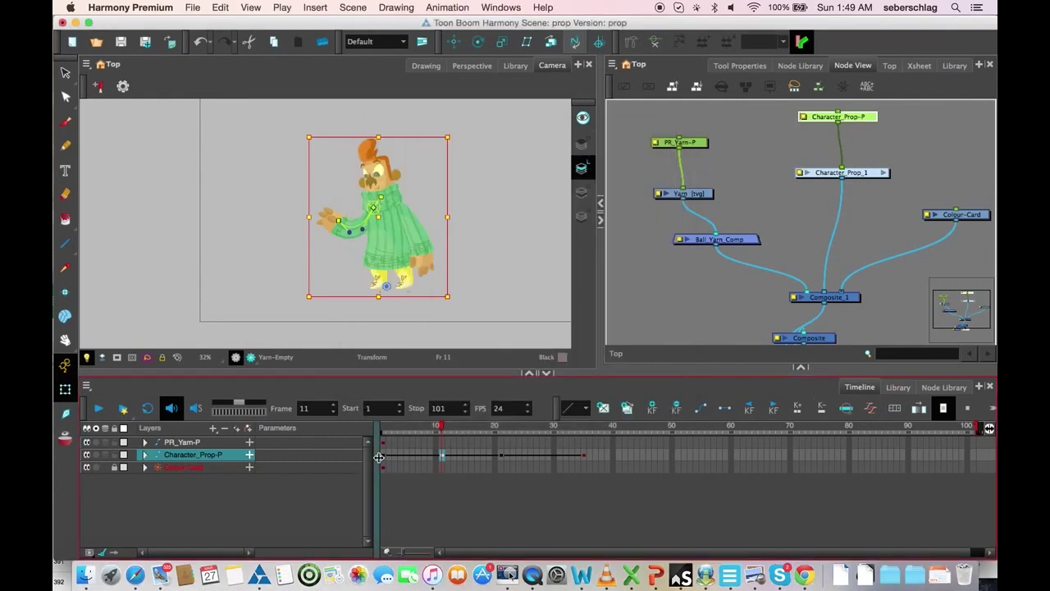
Step: Create keyframes every 2 frames on Character_Prop-P from frame 1 to 35, keeping existing keyframes and forcing one at the end
{"action": "left_click_drag", "start_coordinate": [381, 459], "coordinate": [582, 459]}
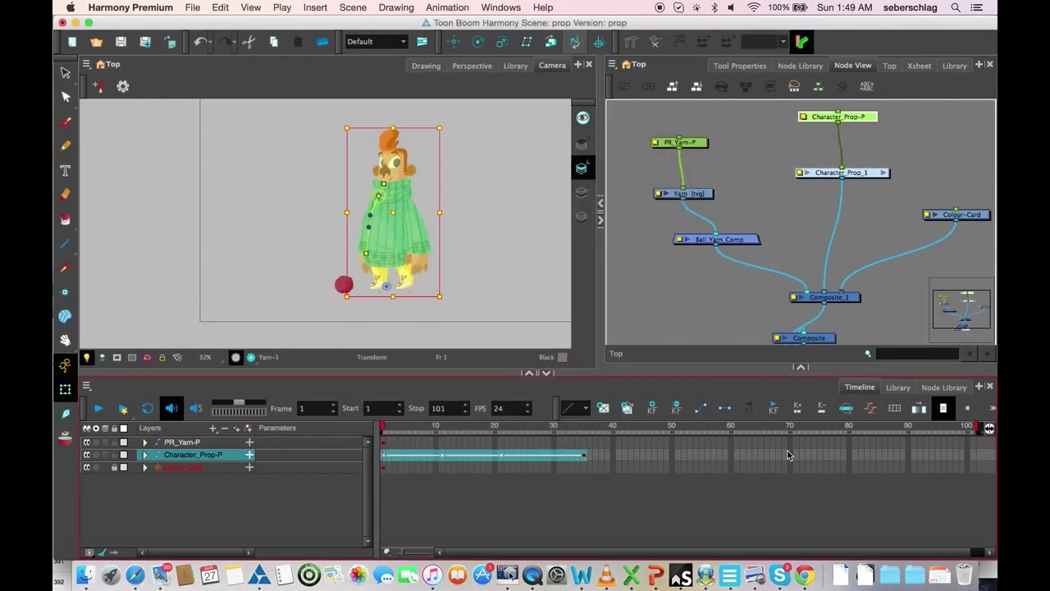
{"action": "left_click", "coordinate": [894, 408]}
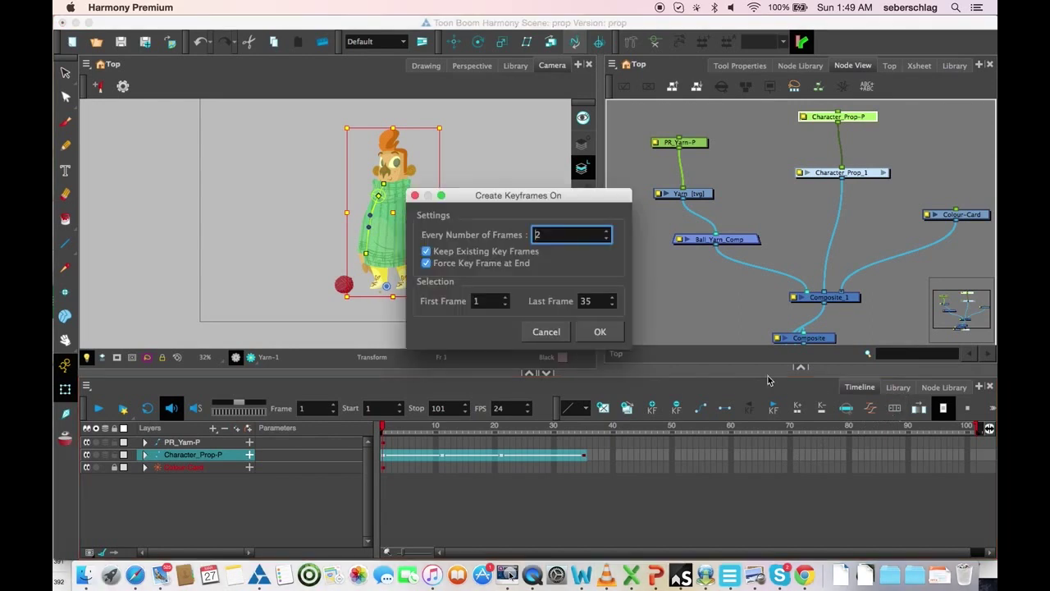
{"action": "left_click", "coordinate": [597, 332]}
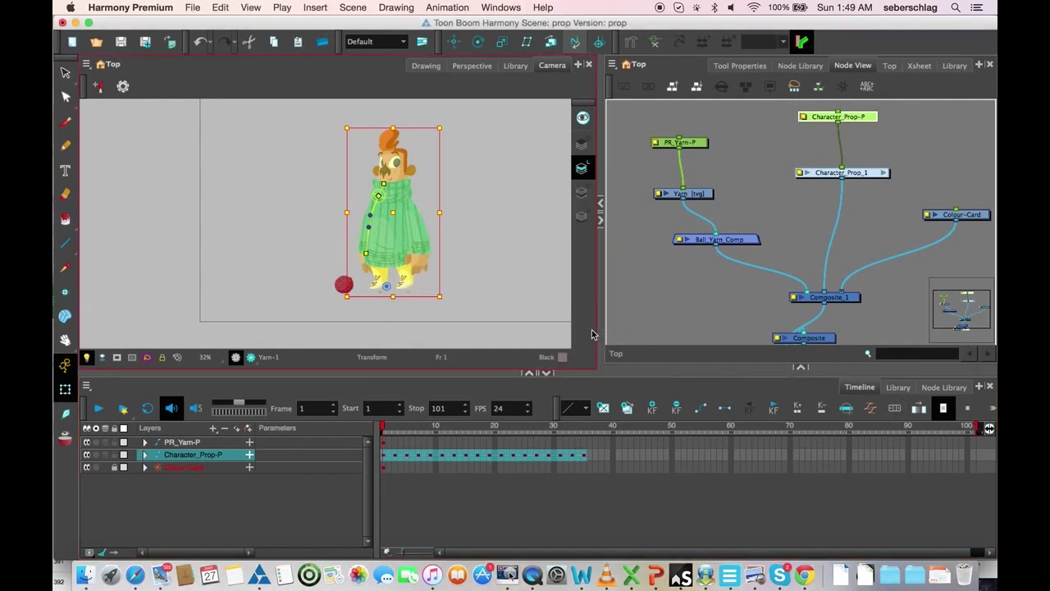
{"action": "left_click", "coordinate": [497, 294]}
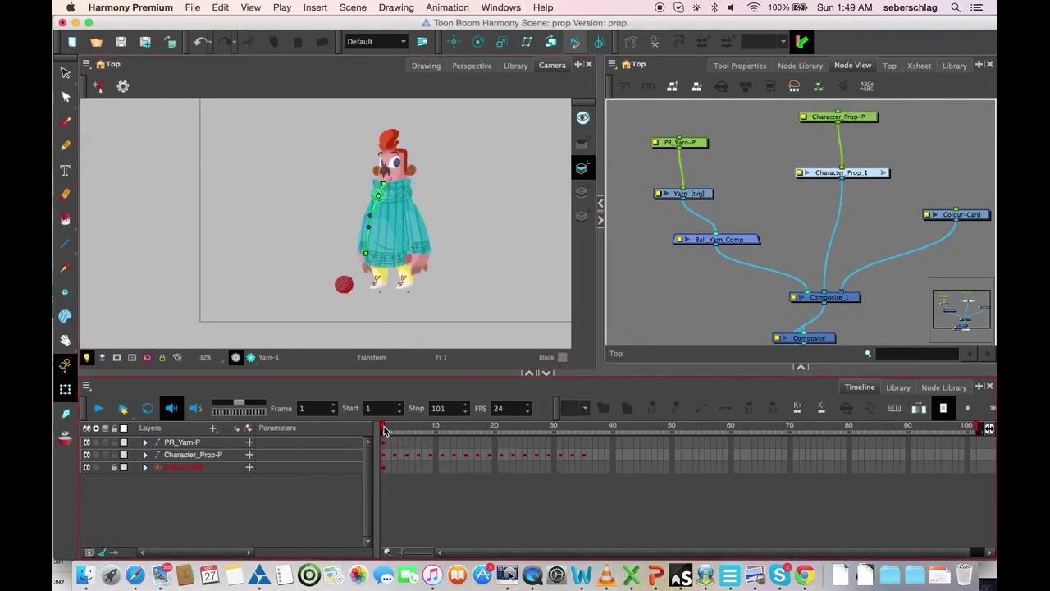
{"action": "mouse_move", "coordinate": [384, 431]}
{"action": "left_mouse_down"}
{"action": "mouse_move", "coordinate": [612, 428]}
{"action": "mouse_move", "coordinate": [377, 428]}
{"action": "left_mouse_up"}
Step: Select the yarn ball and set its drawing substitution to 1 at frame 17
{"action": "left_click", "coordinate": [344, 284]}
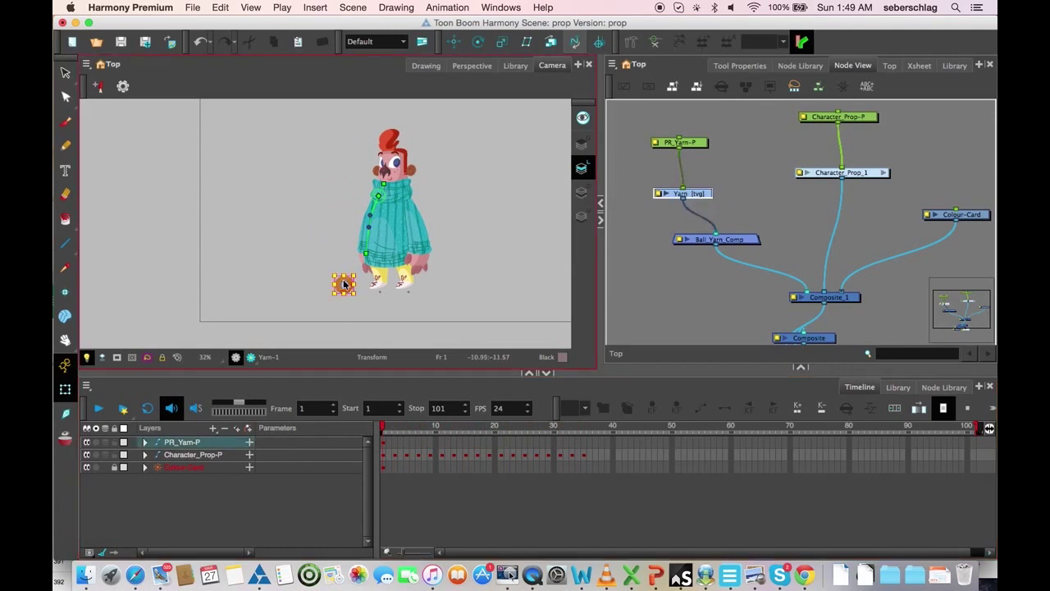
{"action": "left_click", "coordinate": [954, 66]}
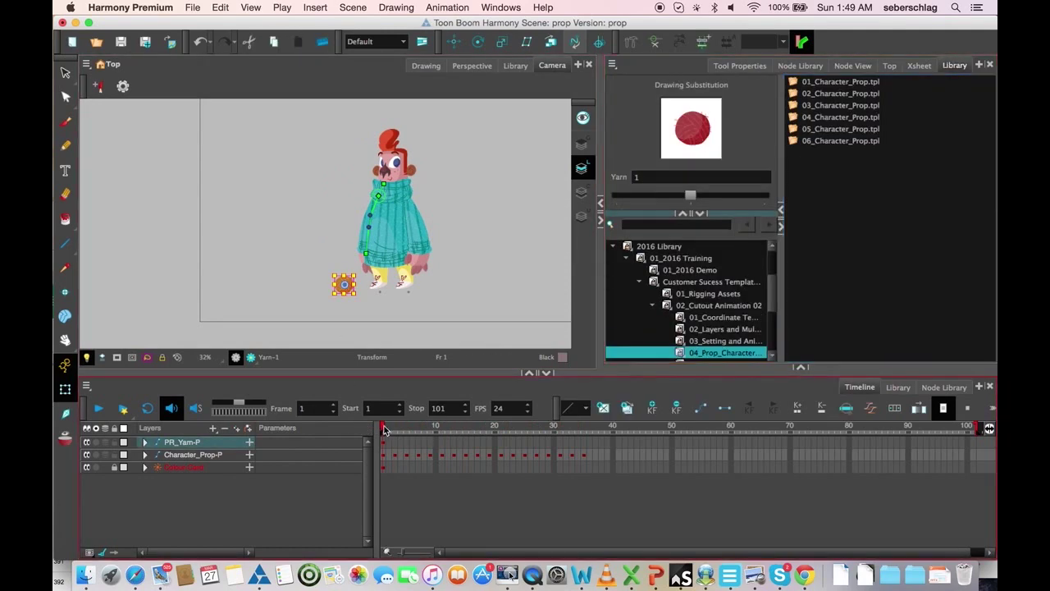
{"action": "left_click_drag", "start_coordinate": [389, 427], "coordinate": [477, 427]}
{"action": "left_click_drag", "start_coordinate": [765, 198], "coordinate": [695, 199]}
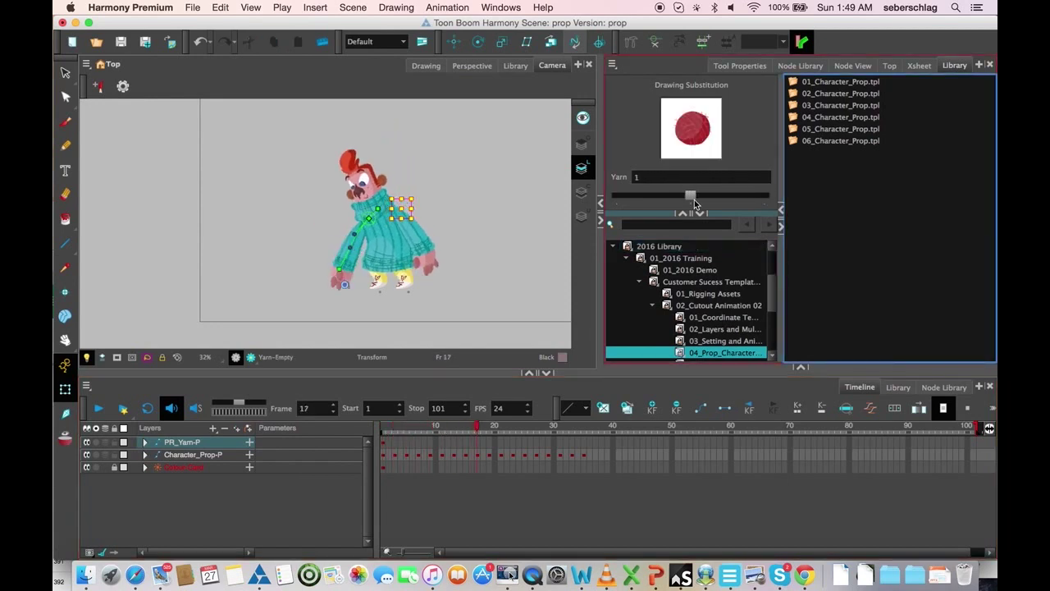
Step: Expand the timeline layers and set the Yarn layer's drawing substitution to 1 at frame 4
{"action": "left_click_drag", "start_coordinate": [477, 428], "coordinate": [355, 449]}
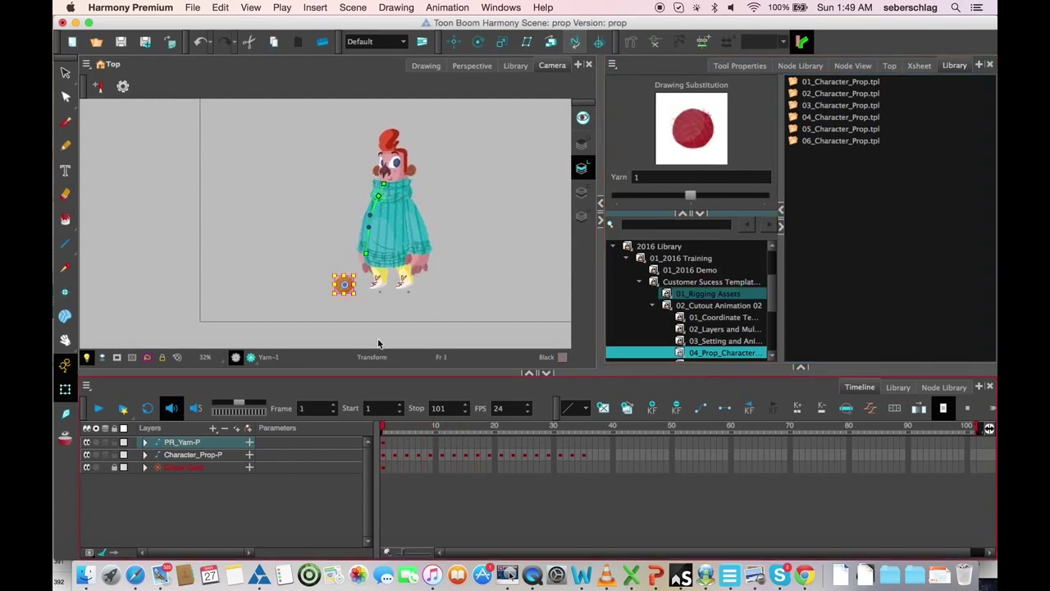
{"action": "key", "text": "9"}
{"action": "left_click", "coordinate": [388, 456]}
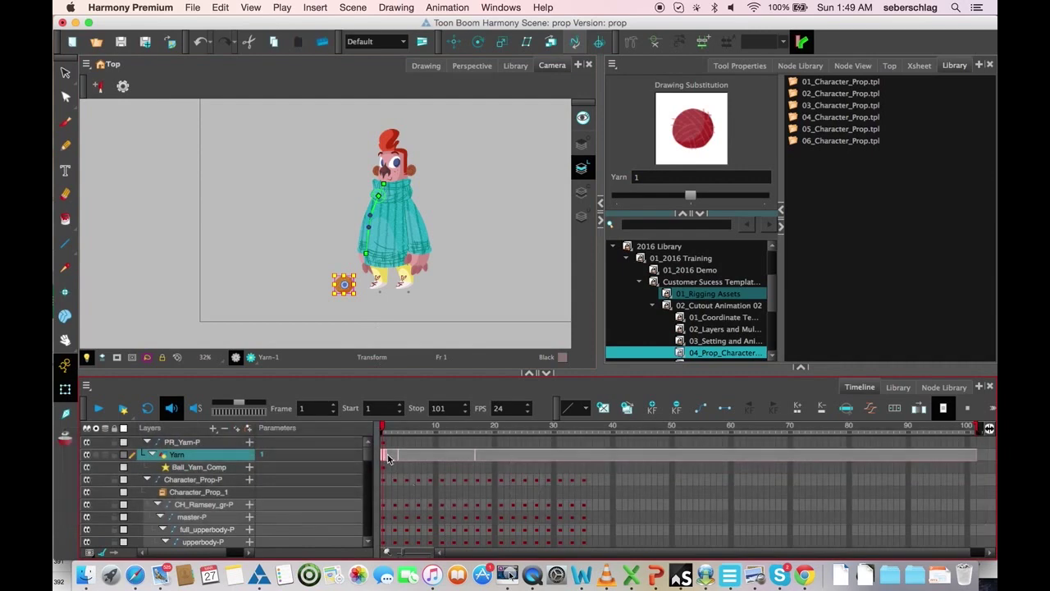
{"action": "left_click_drag", "start_coordinate": [383, 428], "coordinate": [400, 428]}
{"action": "left_click", "coordinate": [764, 191]}
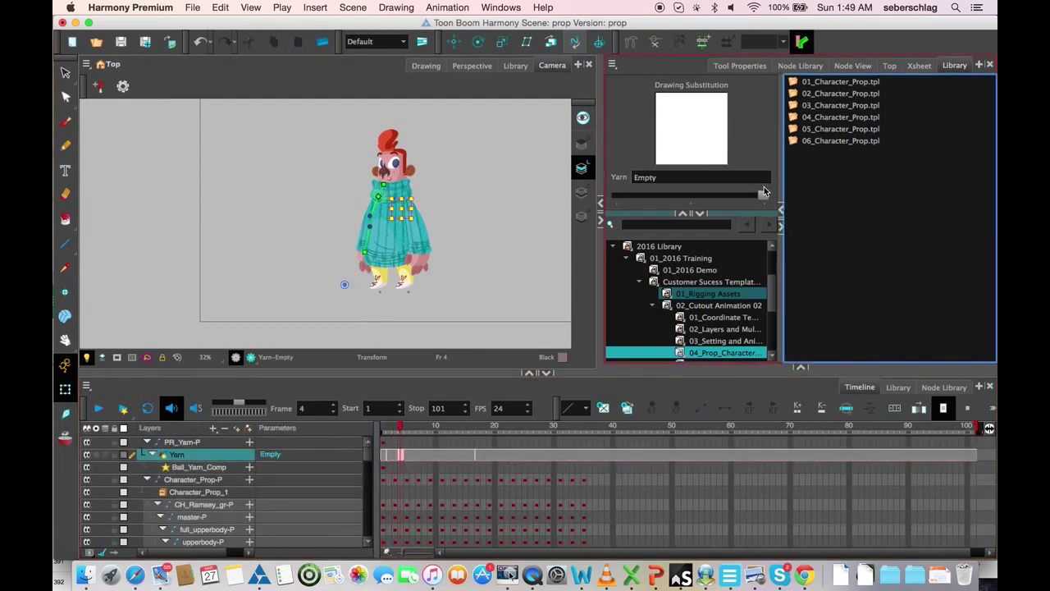
{"action": "left_click_drag", "start_coordinate": [741, 198], "coordinate": [690, 196]}
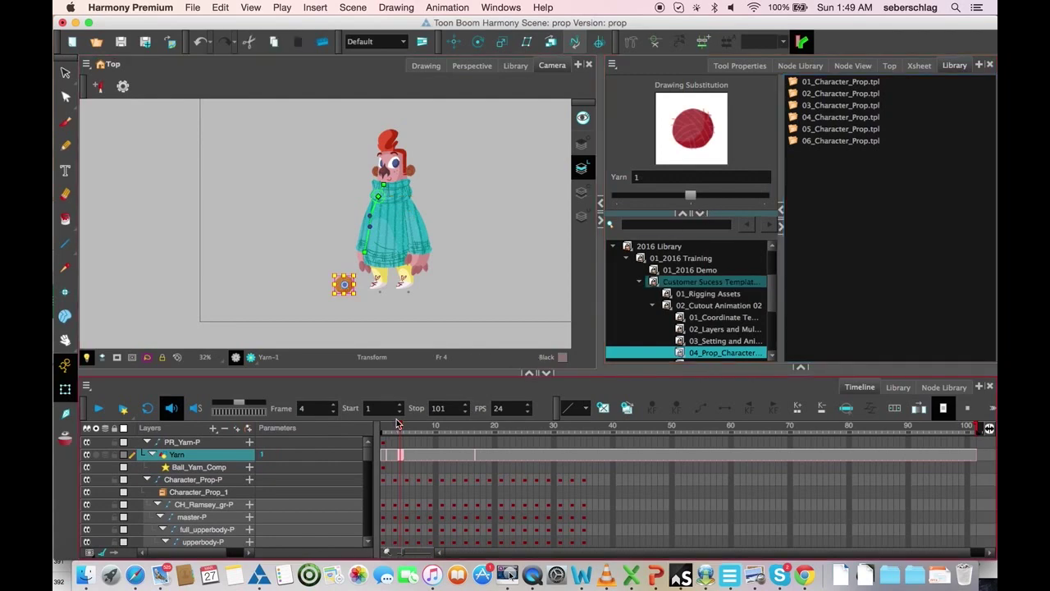
Step: Set the Yarn layer's drawing substitution to Empty at frame 23, leaving only the yarn ball held in the hand
{"action": "left_click_drag", "start_coordinate": [395, 423], "coordinate": [515, 430]}
{"action": "key", "text": "2"}
{"action": "key", "text": "2"}
{"action": "key", "text": "2"}
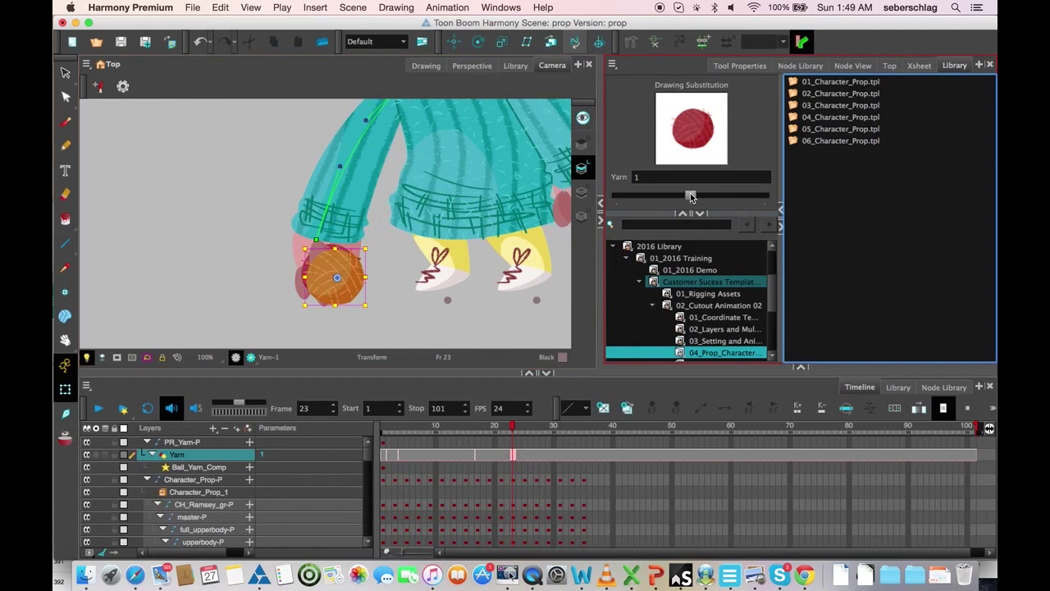
{"action": "left_click_drag", "start_coordinate": [691, 197], "coordinate": [764, 197]}
{"action": "left_click", "coordinate": [348, 259]}
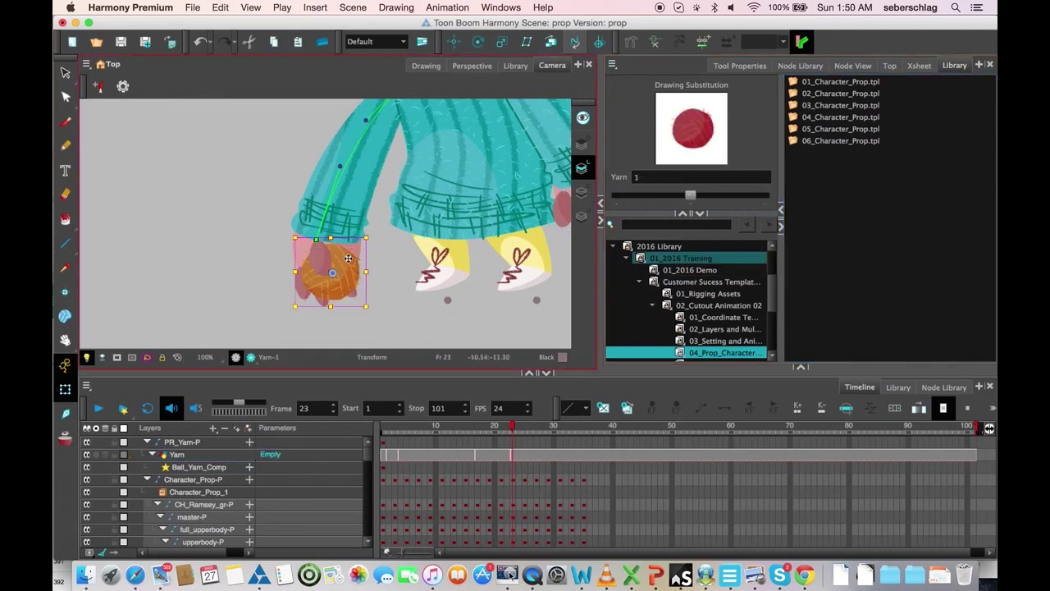
Step: Scrub through the opening frames up to frame 16 to check the hand reaching the yarn ball
{"action": "mouse_move", "coordinate": [512, 433]}
{"action": "left_mouse_down"}
{"action": "mouse_move", "coordinate": [428, 432]}
{"action": "mouse_move", "coordinate": [556, 426]}
{"action": "mouse_move", "coordinate": [377, 426]}
{"action": "mouse_move", "coordinate": [462, 426]}
{"action": "mouse_move", "coordinate": [492, 413]}
{"action": "mouse_move", "coordinate": [566, 419]}
{"action": "mouse_move", "coordinate": [412, 425]}
{"action": "left_mouse_up"}
{"action": "left_click", "coordinate": [336, 271]}
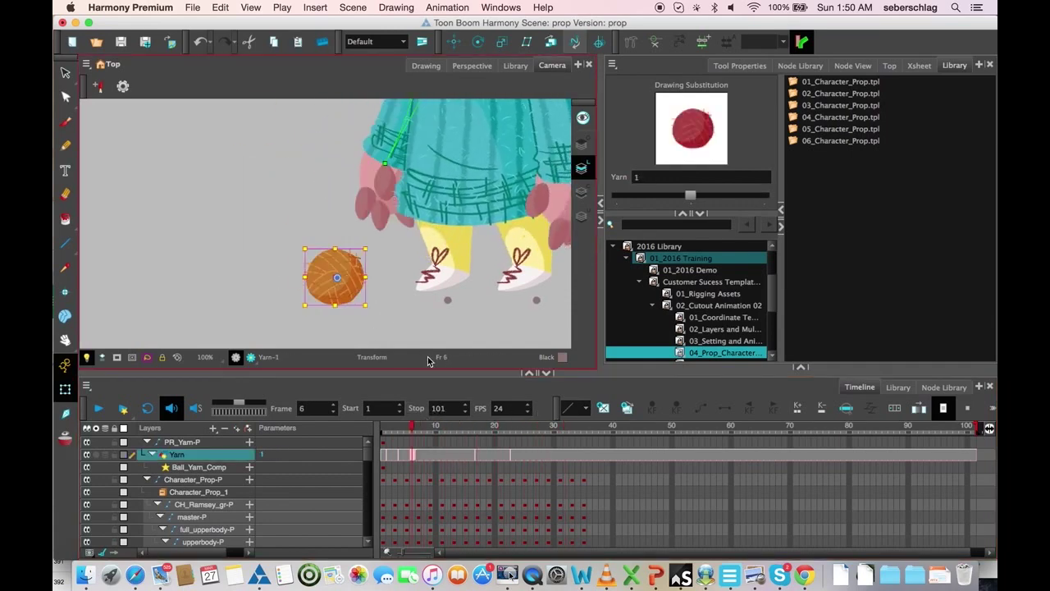
{"action": "left_click", "coordinate": [406, 428]}
{"action": "mouse_move", "coordinate": [383, 431]}
{"action": "left_mouse_down"}
{"action": "mouse_move", "coordinate": [349, 432]}
{"action": "mouse_move", "coordinate": [458, 415]}
{"action": "mouse_move", "coordinate": [577, 424]}
{"action": "mouse_move", "coordinate": [383, 432]}
{"action": "mouse_move", "coordinate": [471, 422]}
{"action": "left_mouse_up"}
{"action": "left_click", "coordinate": [312, 215]}
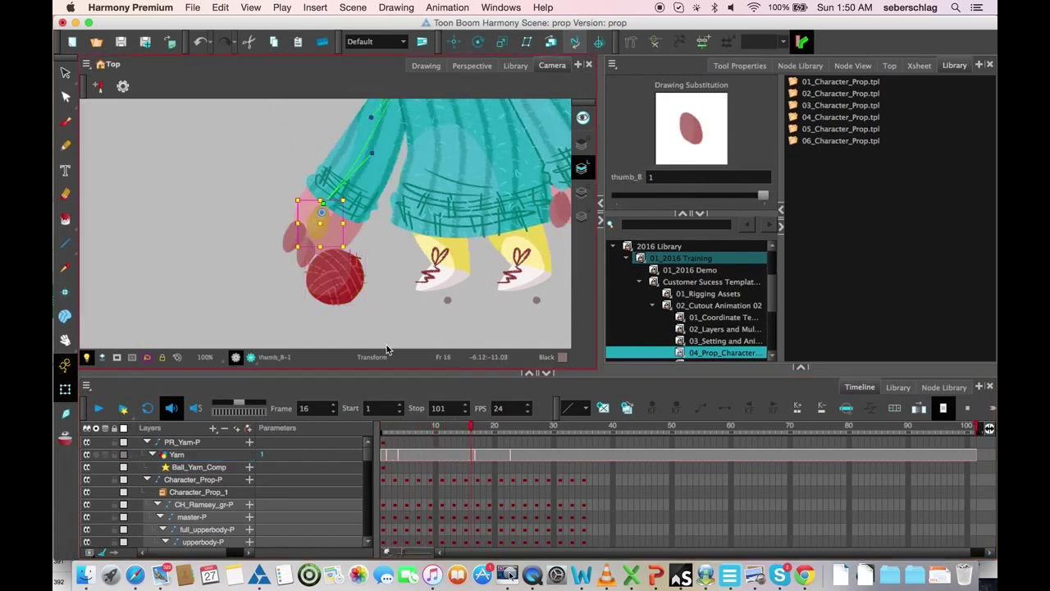
Step: Select the thumb of the hand holding the yarn ball at frame 21
{"action": "mouse_move", "coordinate": [473, 425]}
{"action": "left_mouse_down"}
{"action": "mouse_move", "coordinate": [514, 422]}
{"action": "mouse_move", "coordinate": [402, 420]}
{"action": "mouse_move", "coordinate": [500, 422]}
{"action": "left_mouse_up"}
{"action": "left_click", "coordinate": [156, 255]}
{"action": "key", "text": "2"}
{"action": "key", "text": "2"}
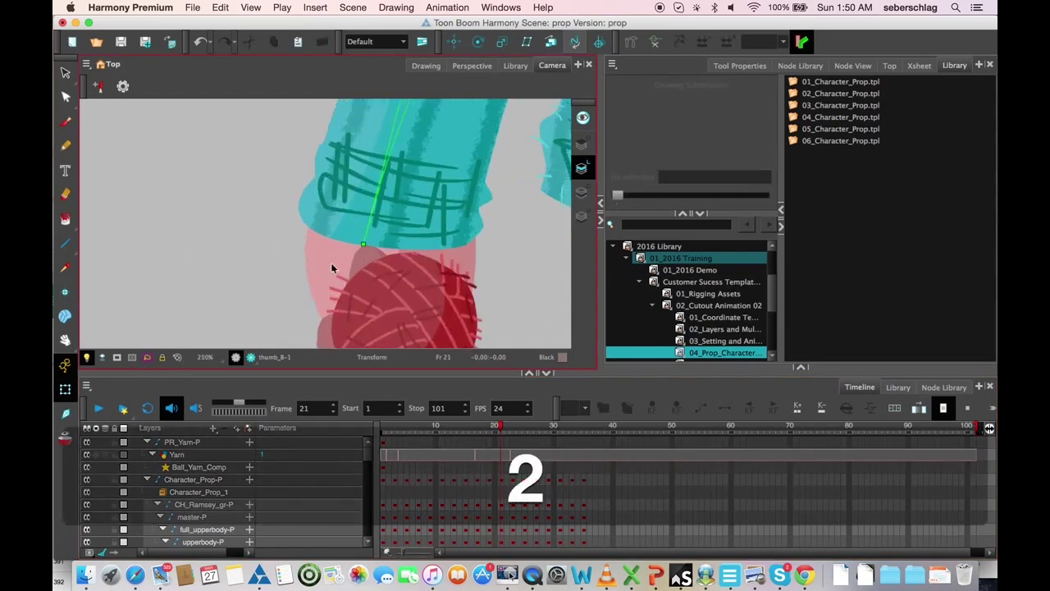
{"action": "left_click", "coordinate": [425, 287]}
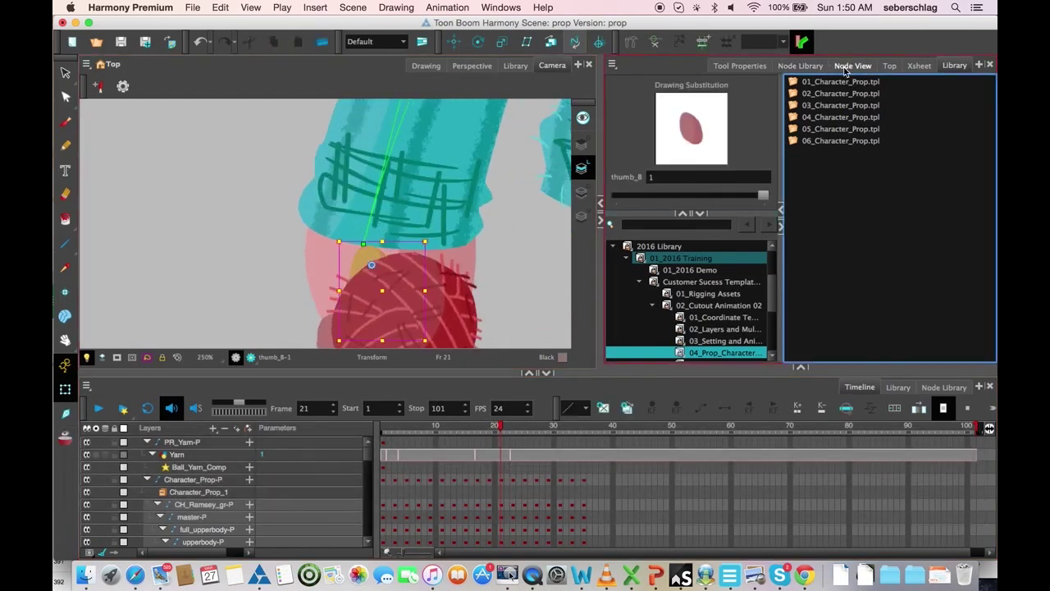
Step: In the node network, shift the Yarn node slightly aside and open the Character_Prop_1 group
{"action": "left_click", "coordinate": [845, 67]}
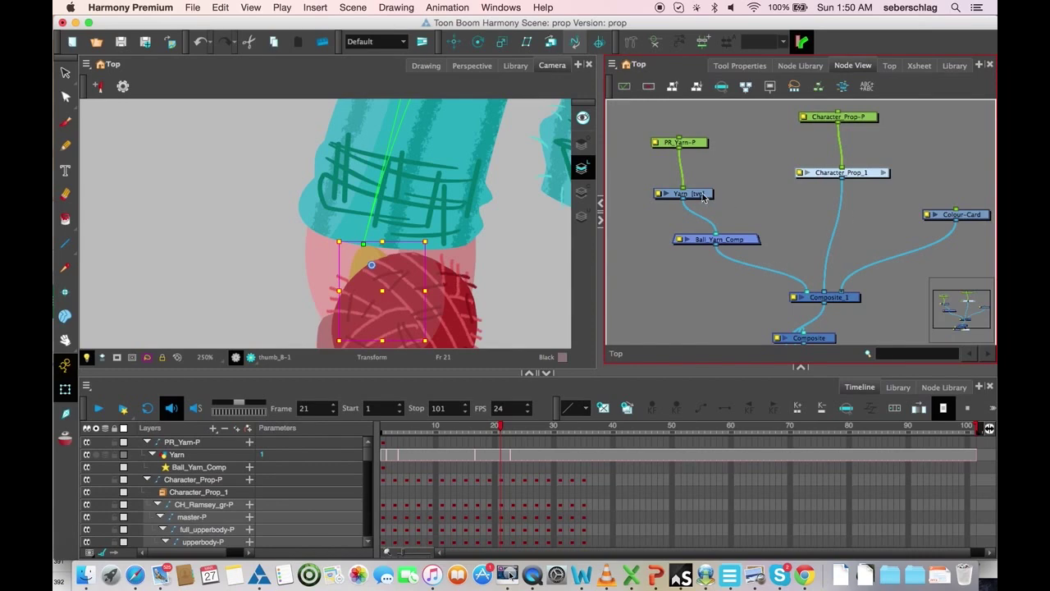
{"action": "left_click_drag", "start_coordinate": [703, 197], "coordinate": [729, 195]}
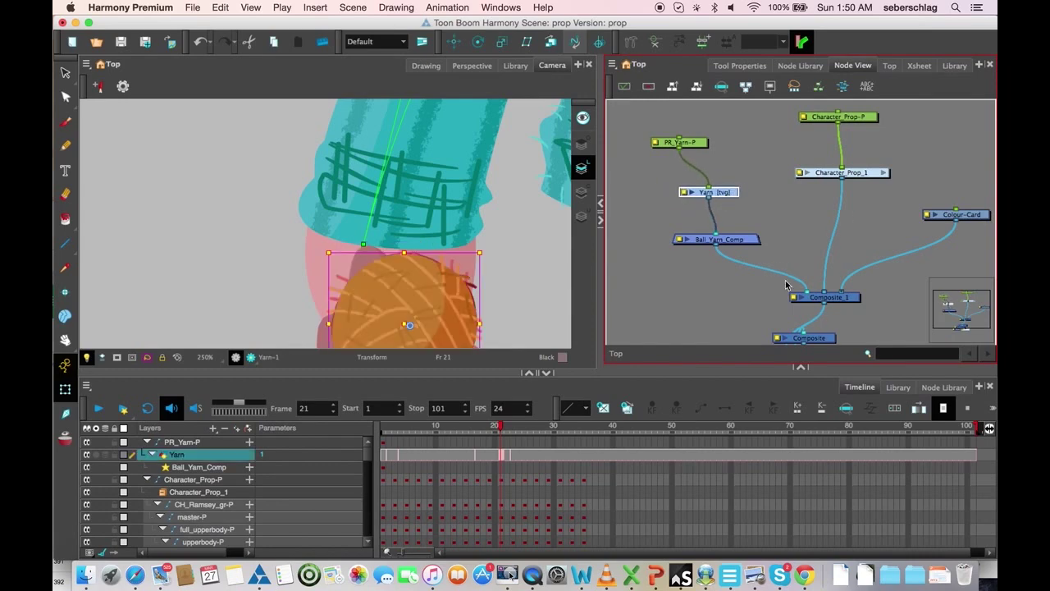
{"action": "left_click", "coordinate": [885, 173]}
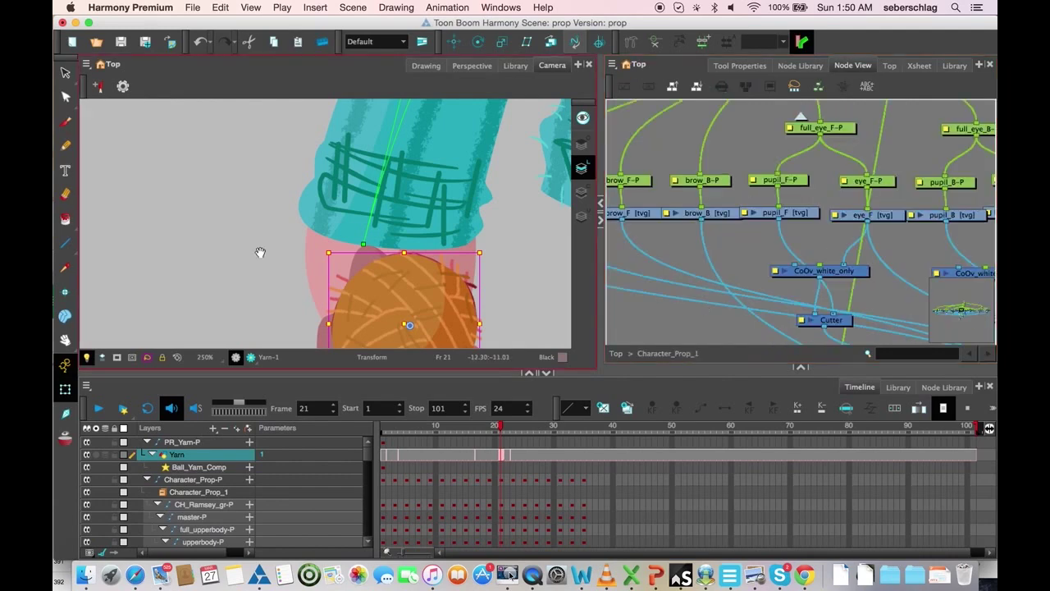
Step: Reselect the thumb in the camera view and locate its thumb_B drawing node inside the character group
{"action": "key", "text": "space"}
{"action": "left_click_drag", "start_coordinate": [352, 268], "coordinate": [361, 204]}
{"action": "left_click", "coordinate": [379, 197]}
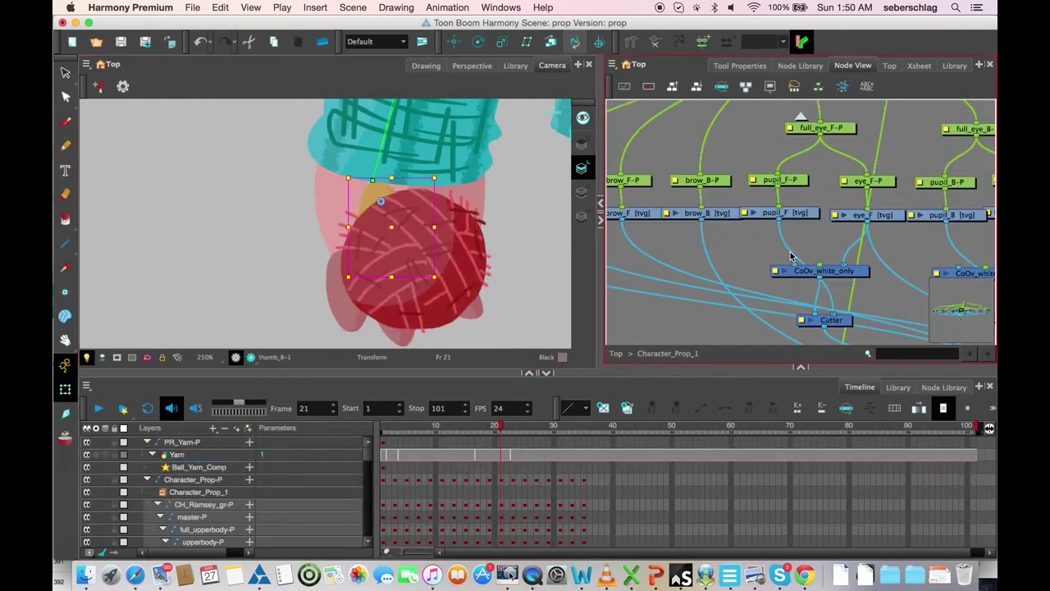
{"action": "key", "text": "o"}
{"action": "key", "text": "space"}
{"action": "left_click_drag", "start_coordinate": [804, 283], "coordinate": [952, 158]}
{"action": "left_click_drag", "start_coordinate": [862, 223], "coordinate": [933, 140]}
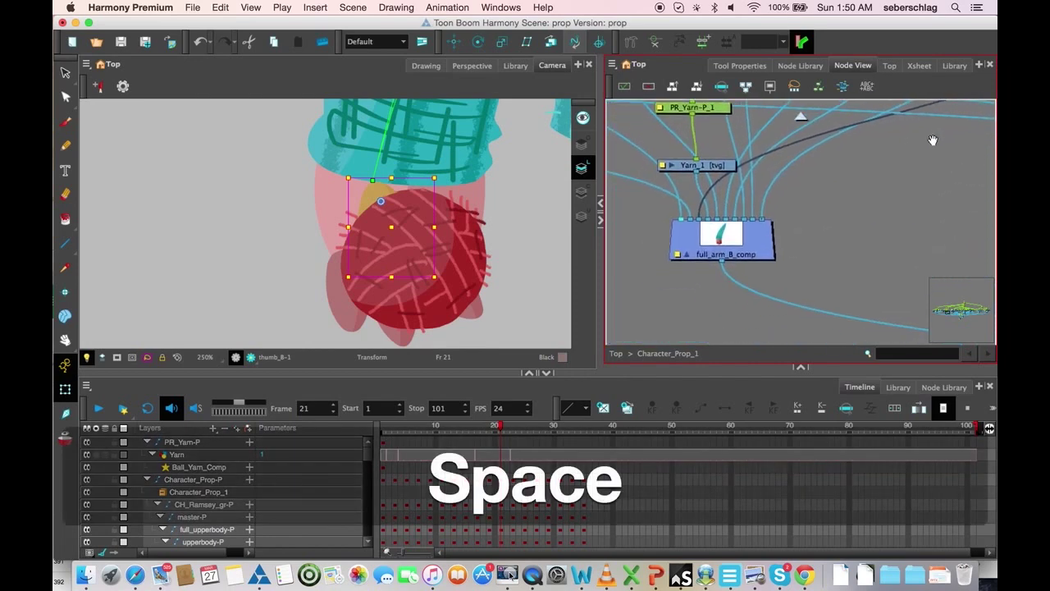
{"action": "key", "text": "space"}
{"action": "left_click_drag", "start_coordinate": [731, 211], "coordinate": [628, 292]}
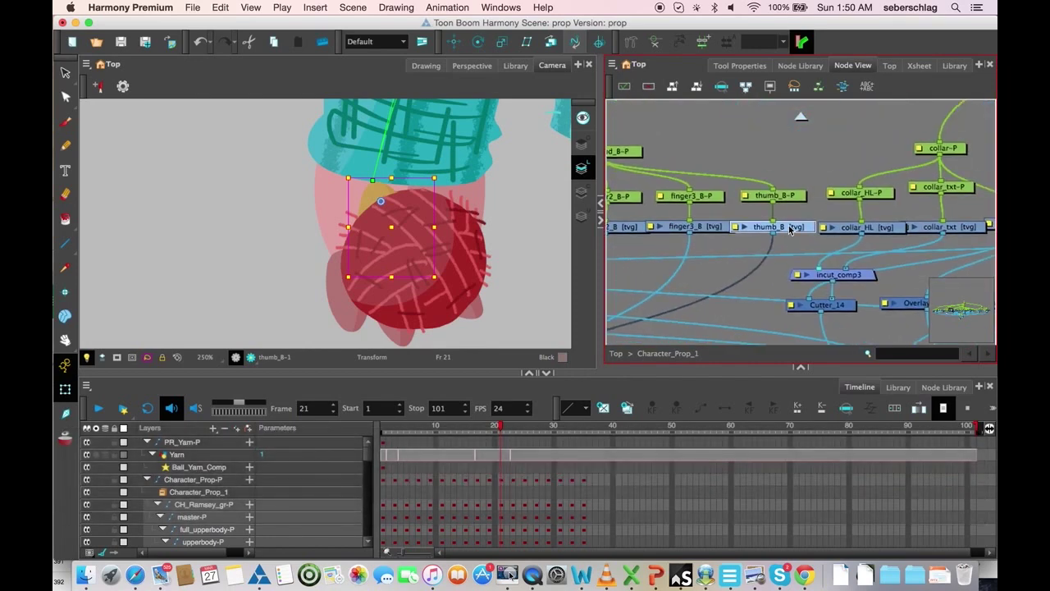
Step: Try duplicating the thumb_B drawing node and place the copy beside the original
{"action": "left_click", "coordinate": [781, 237]}
{"action": "key", "text": "super+c"}
{"action": "key", "text": "super+v"}
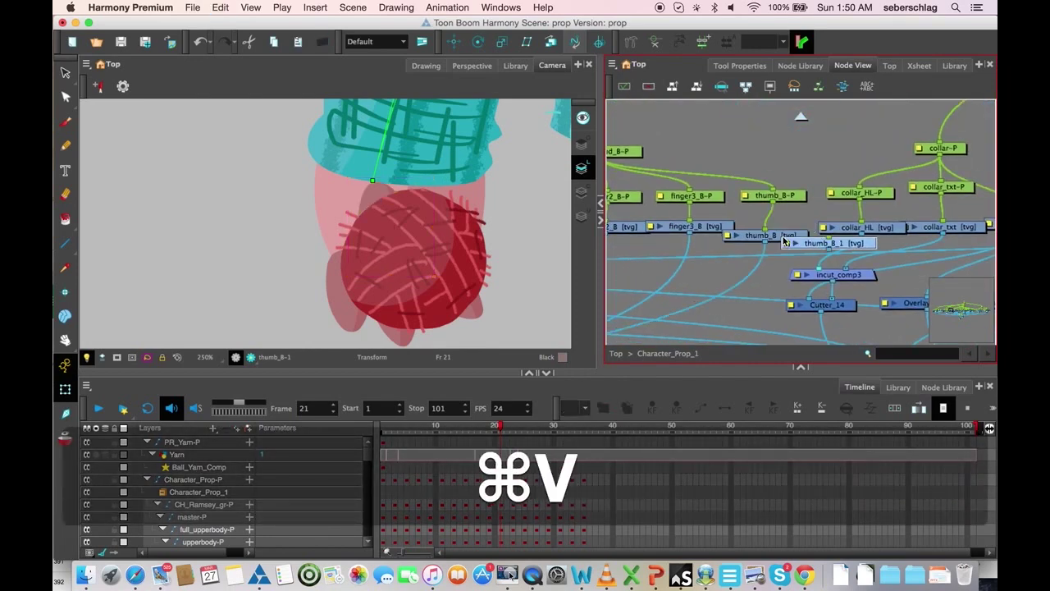
{"action": "left_click_drag", "start_coordinate": [852, 243], "coordinate": [902, 284]}
Step: Try routing the thumb copy out of the character group into Composite_1 in front of the yarn, and undo it
{"action": "key", "text": "1"}
{"action": "key", "text": "space"}
{"action": "key", "text": "space"}
{"action": "key", "text": "space"}
{"action": "key", "text": "space"}
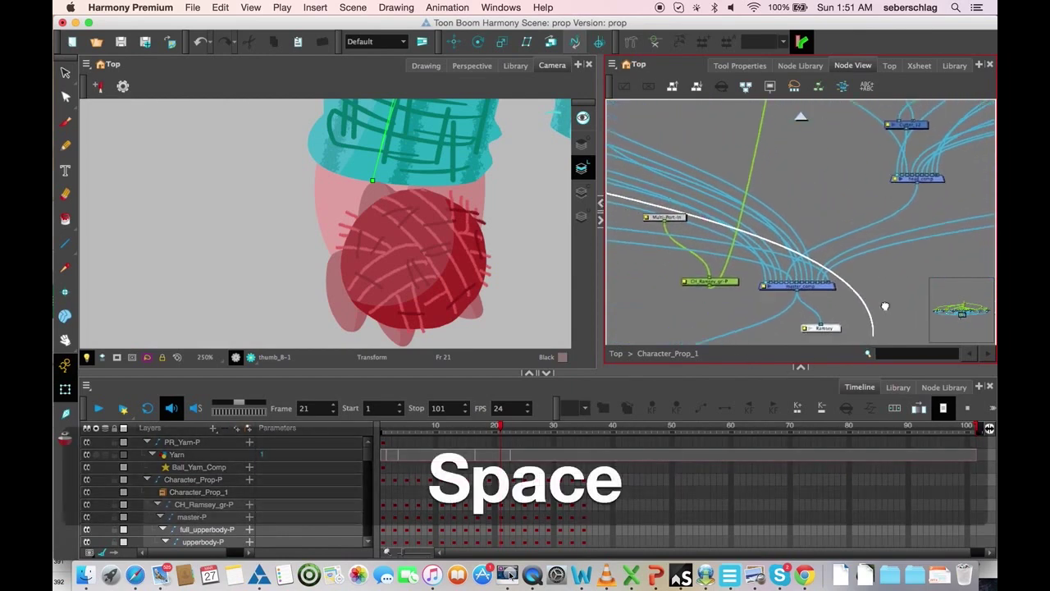
{"action": "left_click_drag", "start_coordinate": [885, 307], "coordinate": [768, 311]}
{"action": "left_click", "coordinate": [803, 117]}
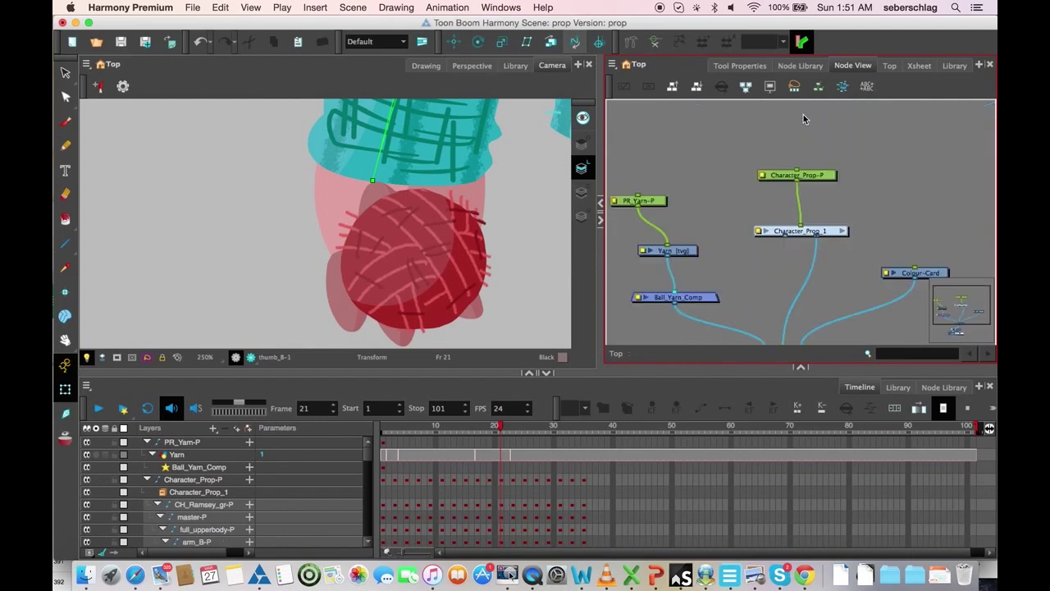
{"action": "key", "text": "space"}
{"action": "left_click_drag", "start_coordinate": [788, 267], "coordinate": [755, 245]}
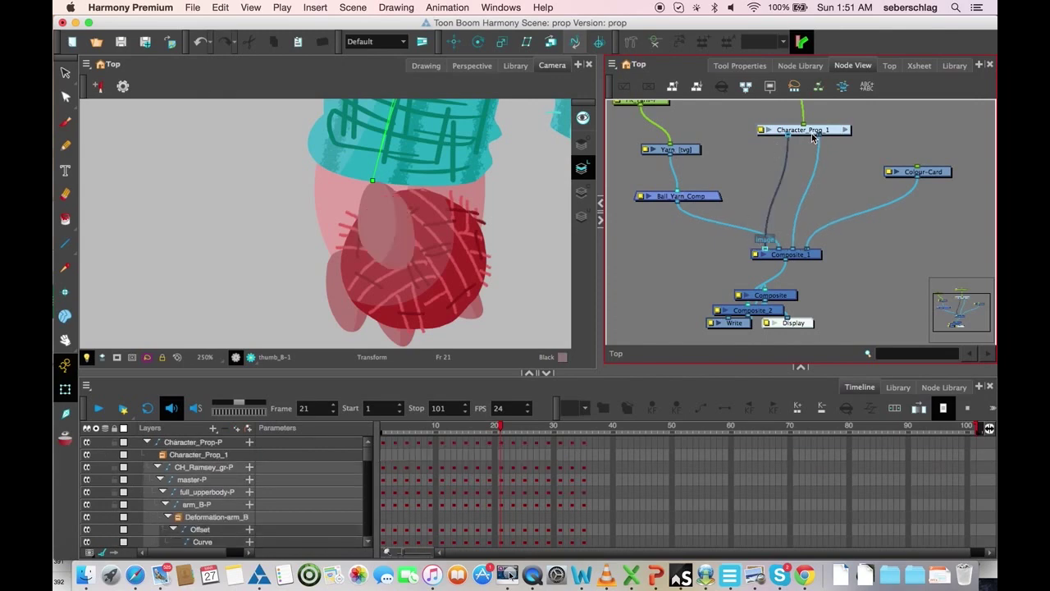
{"action": "key", "text": "super+z"}
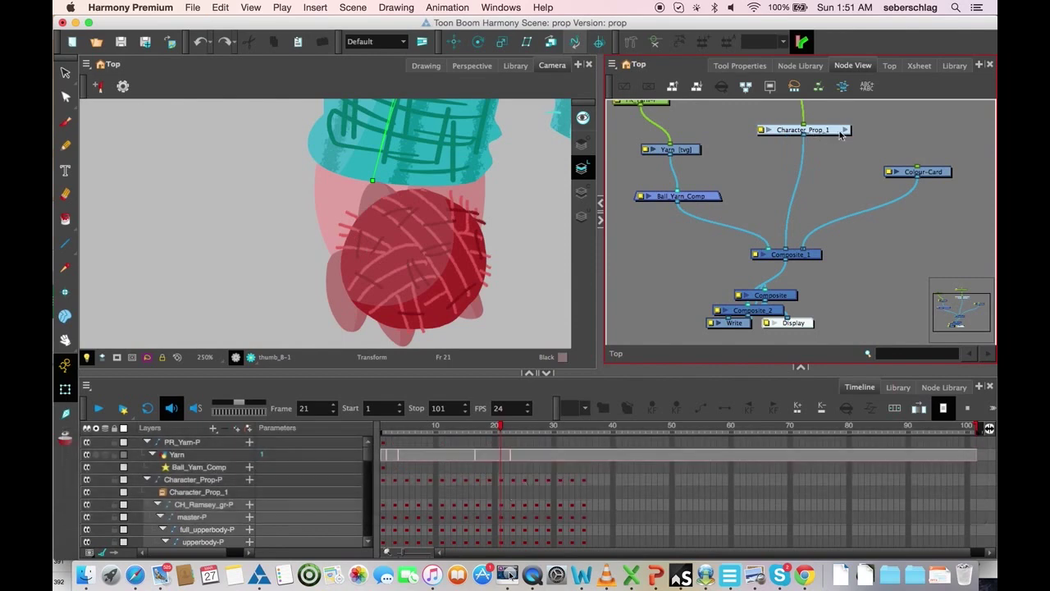
Step: Inside the Character_Prop_1 group, set the mode of the Composite node above the Multi-Port-Out to Pass Through
{"action": "left_click", "coordinate": [845, 130]}
{"action": "key", "text": "space"}
{"action": "left_click_drag", "start_coordinate": [799, 257], "coordinate": [788, 234]}
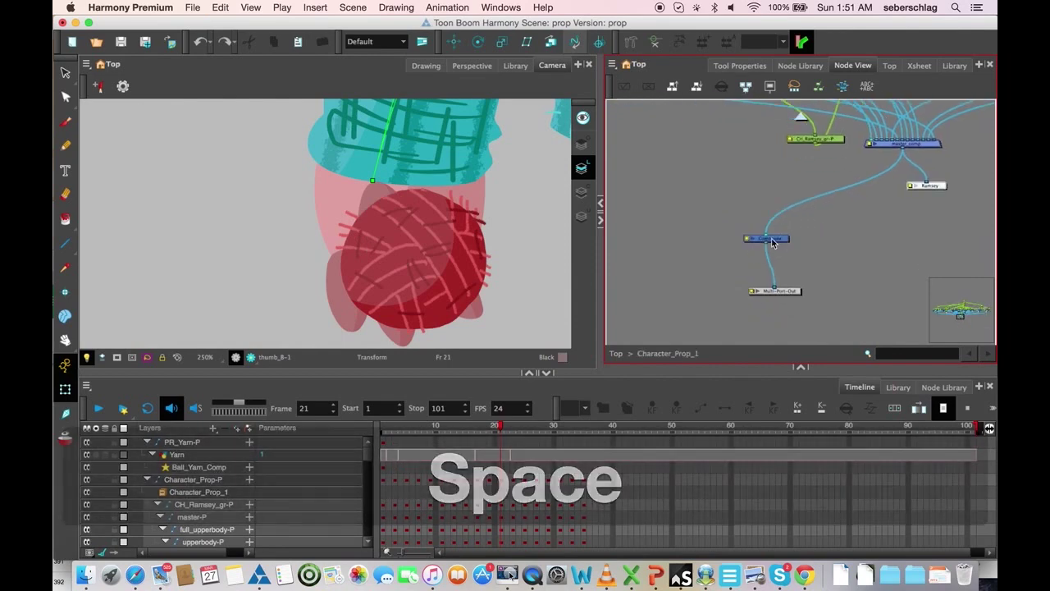
{"action": "double_click", "coordinate": [748, 241]}
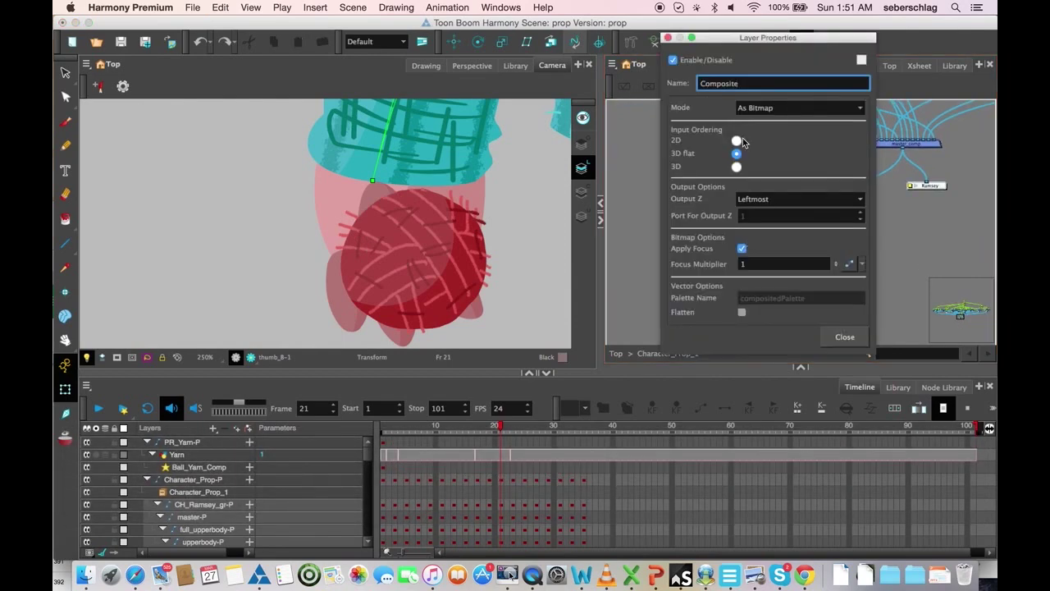
{"action": "left_click", "coordinate": [783, 108]}
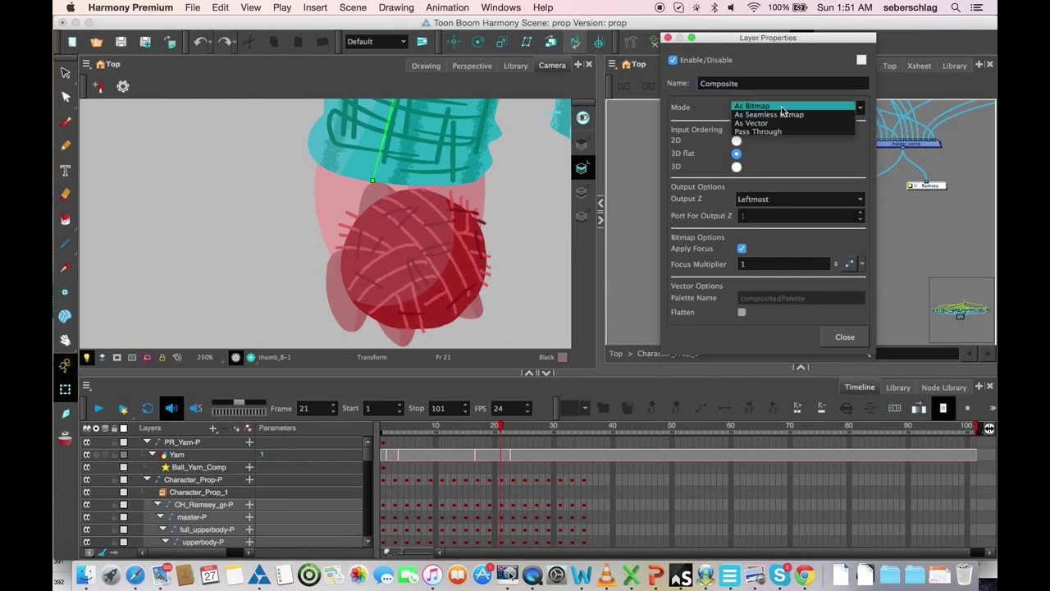
{"action": "left_click", "coordinate": [782, 132]}
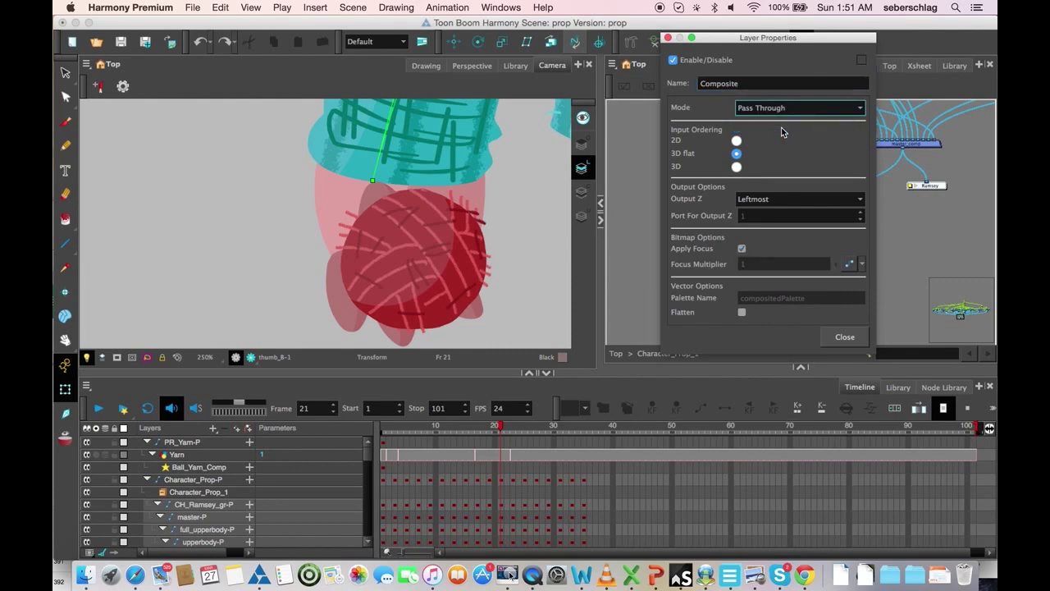
{"action": "left_click", "coordinate": [845, 338]}
Step: Select the thumb's parent peg at frame 21 and nudge it forward in depth, in front of the yarn ball
{"action": "left_click", "coordinate": [380, 197]}
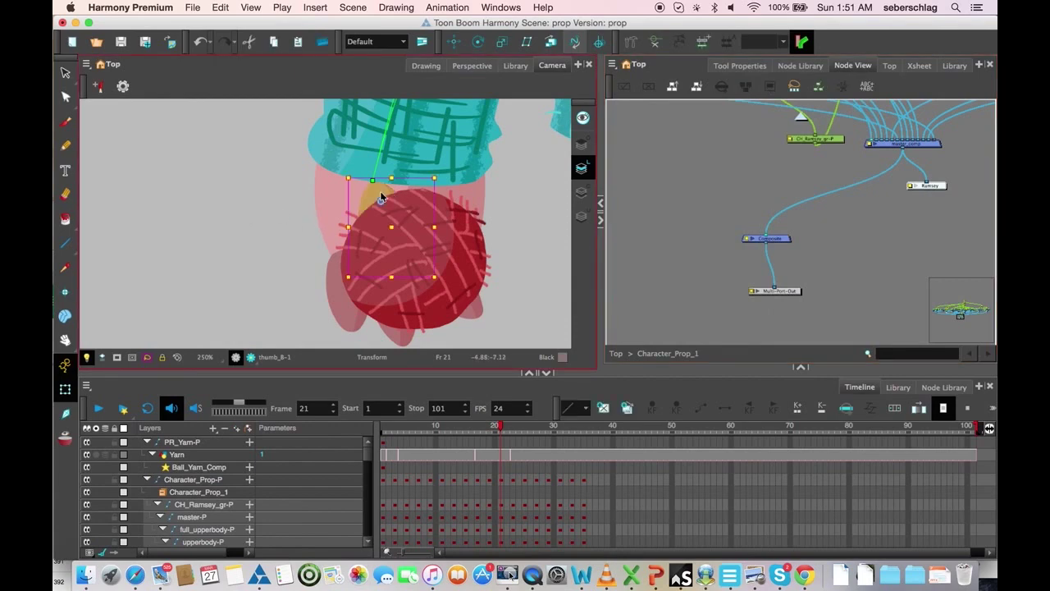
{"action": "key", "text": "b"}
{"action": "key", "text": "alt+Down"}
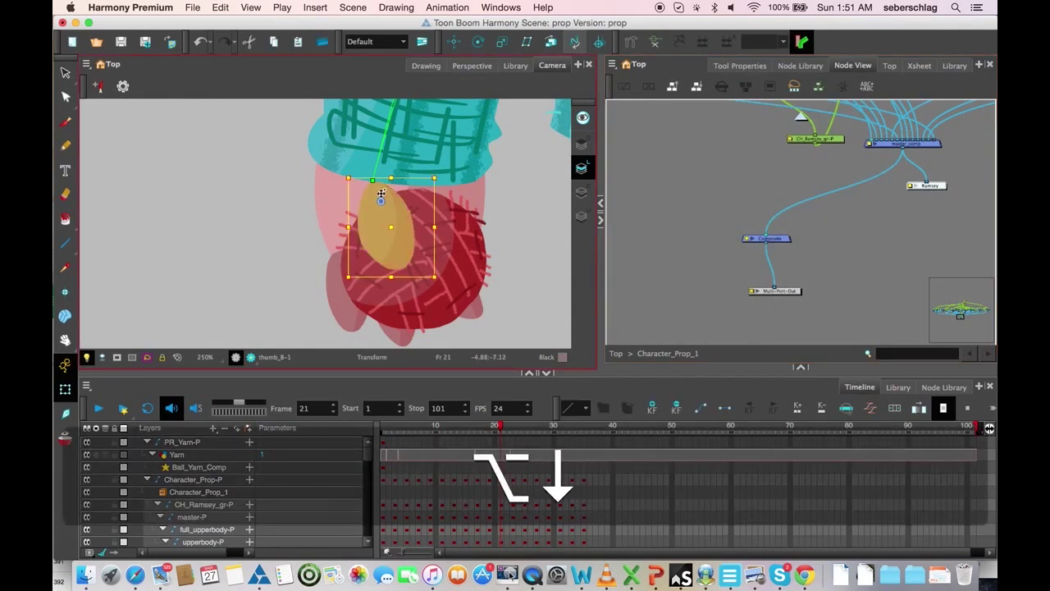
{"action": "key", "text": "alt+Up"}
{"action": "key", "text": "alt+Down"}
Step: Nudge the thumb forward in front of the yarn ball at frames 17 and 20
{"action": "left_click_drag", "start_coordinate": [501, 426], "coordinate": [476, 427]}
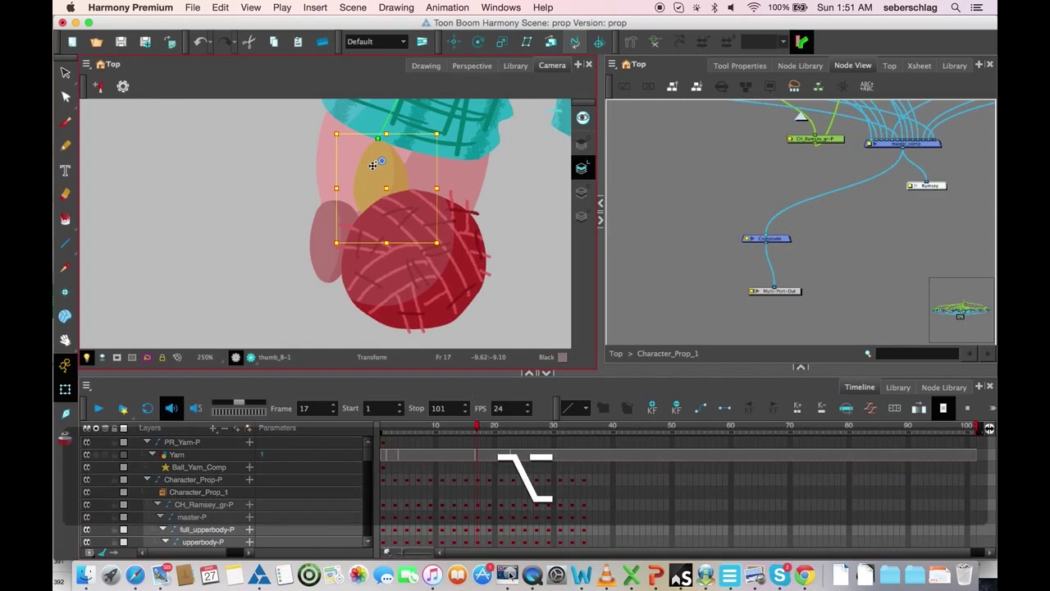
{"action": "key", "text": "alt+Down"}
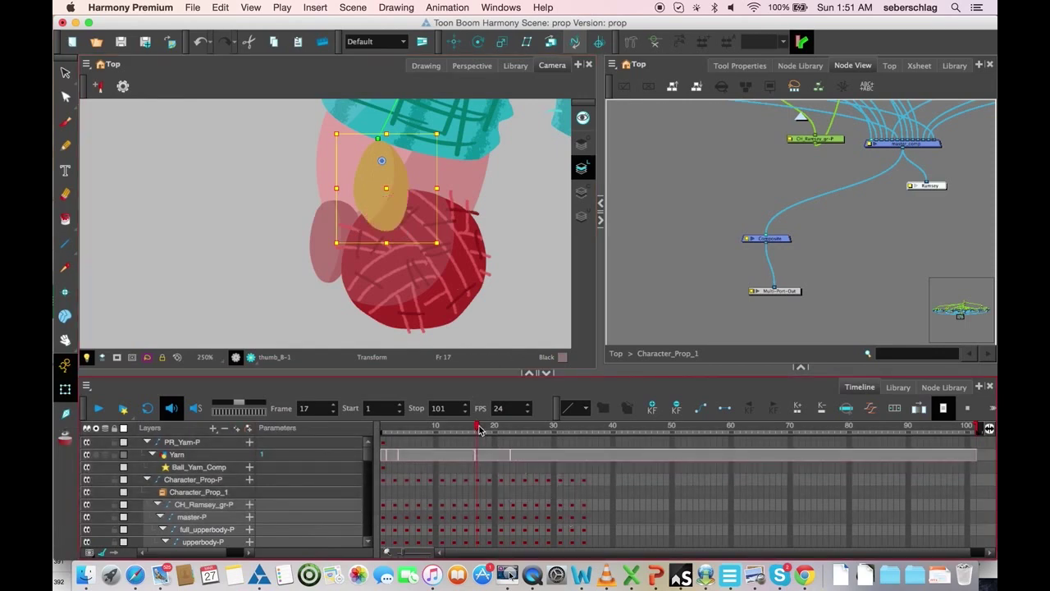
{"action": "left_click", "coordinate": [491, 427]}
{"action": "key", "text": "alt+Down"}
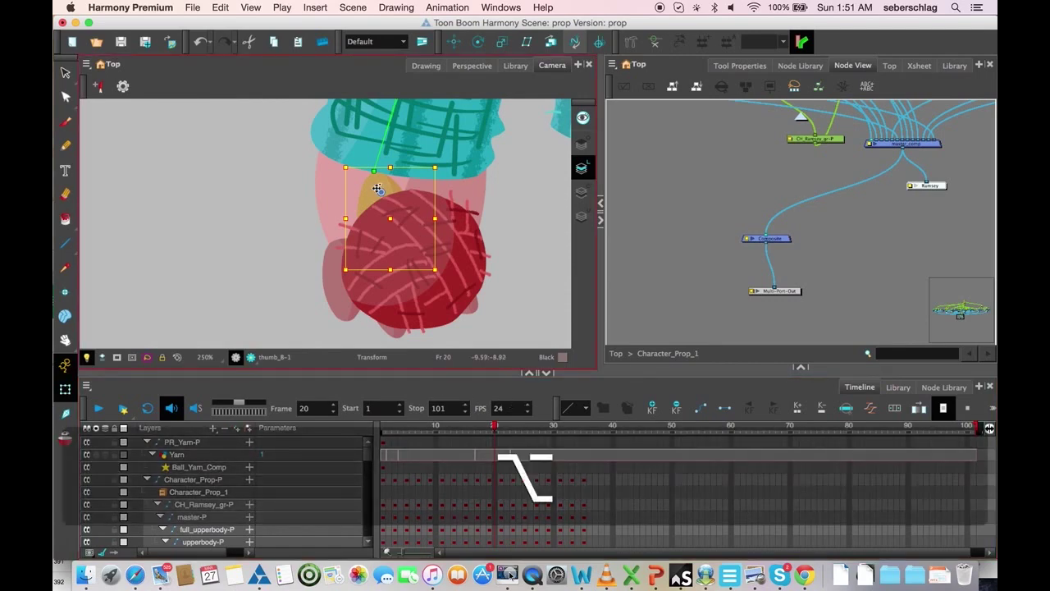
{"action": "key", "text": "alt+Down"}
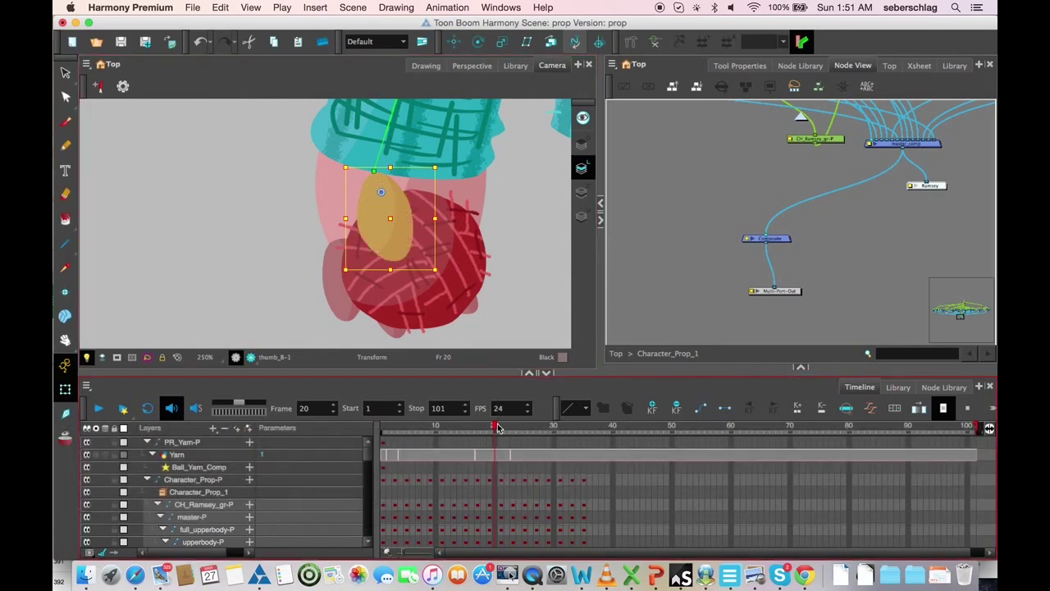
Step: Check the thumb's layering over the yarn ball up to frame 26 with the whole hand in view and nothing selected
{"action": "left_click_drag", "start_coordinate": [496, 427], "coordinate": [531, 427]}
{"action": "key", "text": "1"}
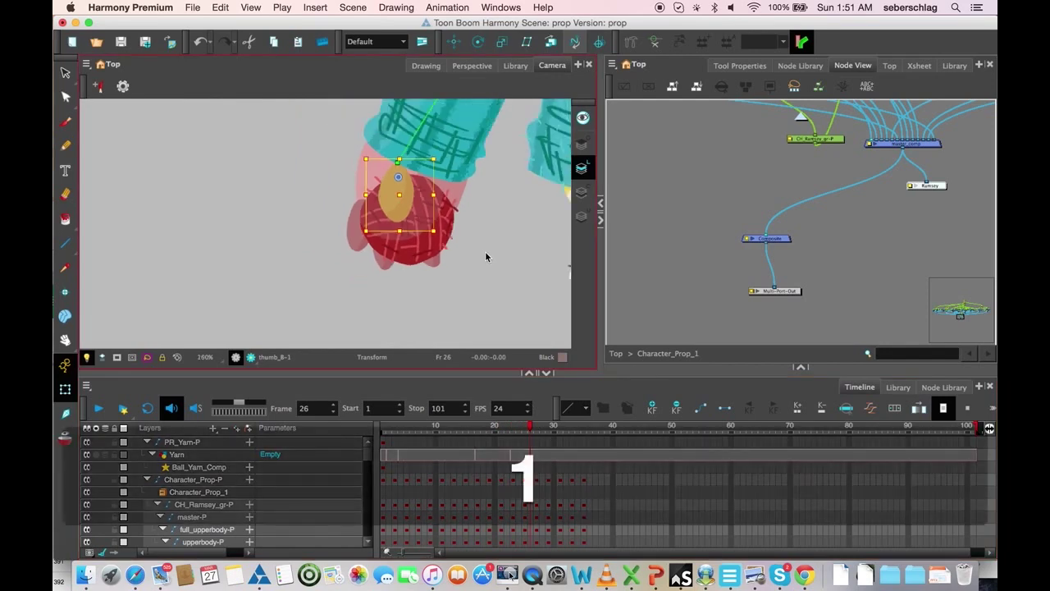
{"action": "key", "text": "1"}
{"action": "key", "text": "1"}
{"action": "key", "text": "space"}
{"action": "left_click_drag", "start_coordinate": [434, 261], "coordinate": [293, 289]}
{"action": "left_click", "coordinate": [341, 300]}
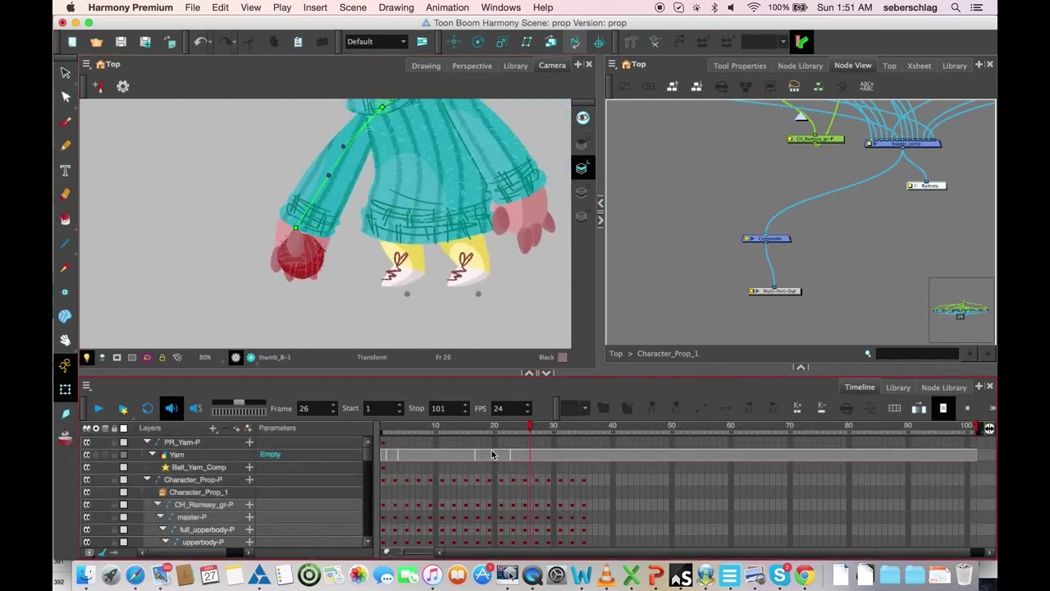
Step: Nudge the thumb's parent peg forward in depth at frame 19, in front of the yarn ball, and clear the selection
{"action": "left_click_drag", "start_coordinate": [530, 430], "coordinate": [490, 411]}
{"action": "key", "text": "2"}
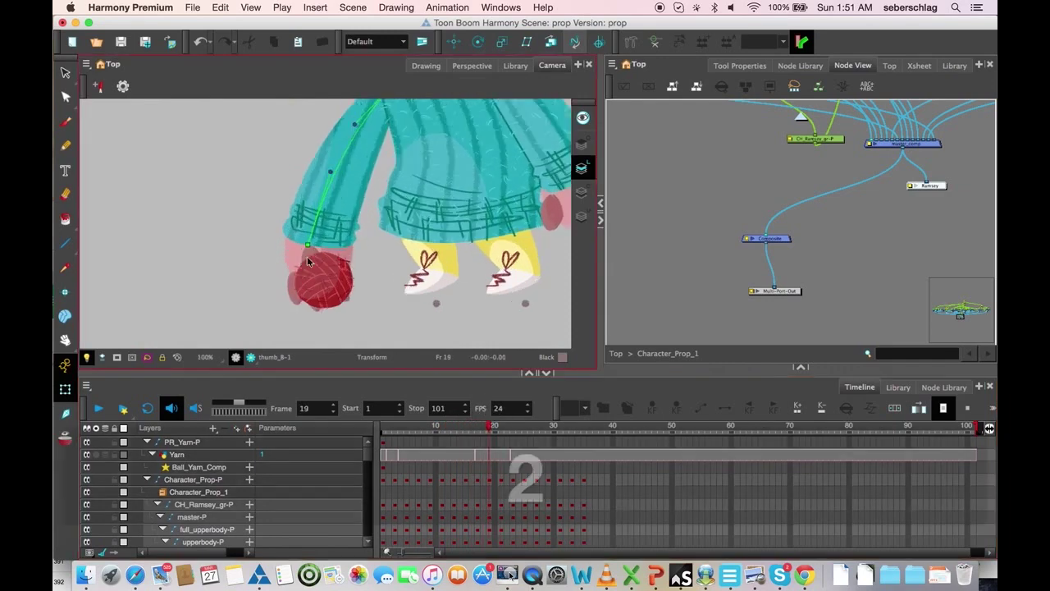
{"action": "key", "text": "2"}
{"action": "left_click", "coordinate": [324, 251]}
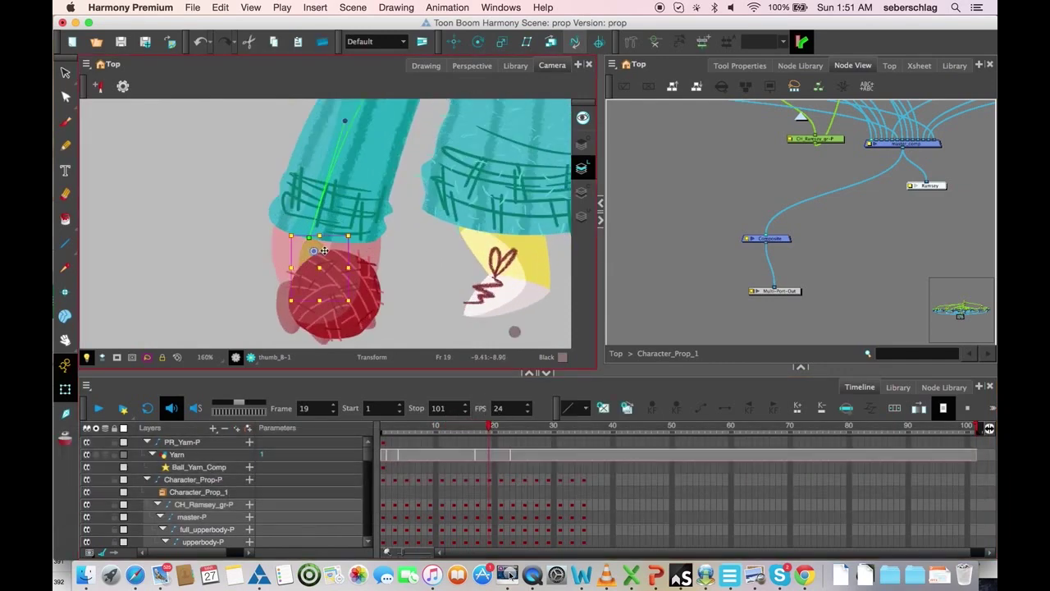
{"action": "key", "text": "b"}
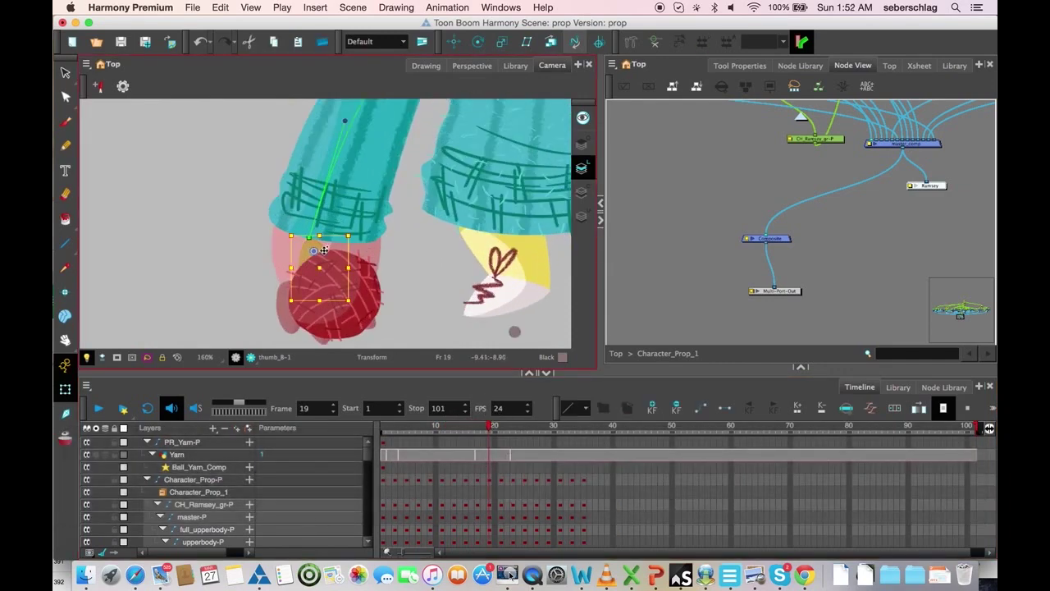
{"action": "key", "text": "alt+Down"}
{"action": "key", "text": "1"}
Step: At frame 10, locate the hand's nodes inside the Character_Prop_1 group and select the hand-held yarn's drawing node below PR_Yarn-P_1
{"action": "key", "text": "1"}
{"action": "key", "text": "1"}
{"action": "key", "text": "1"}
{"action": "left_click", "coordinate": [267, 223]}
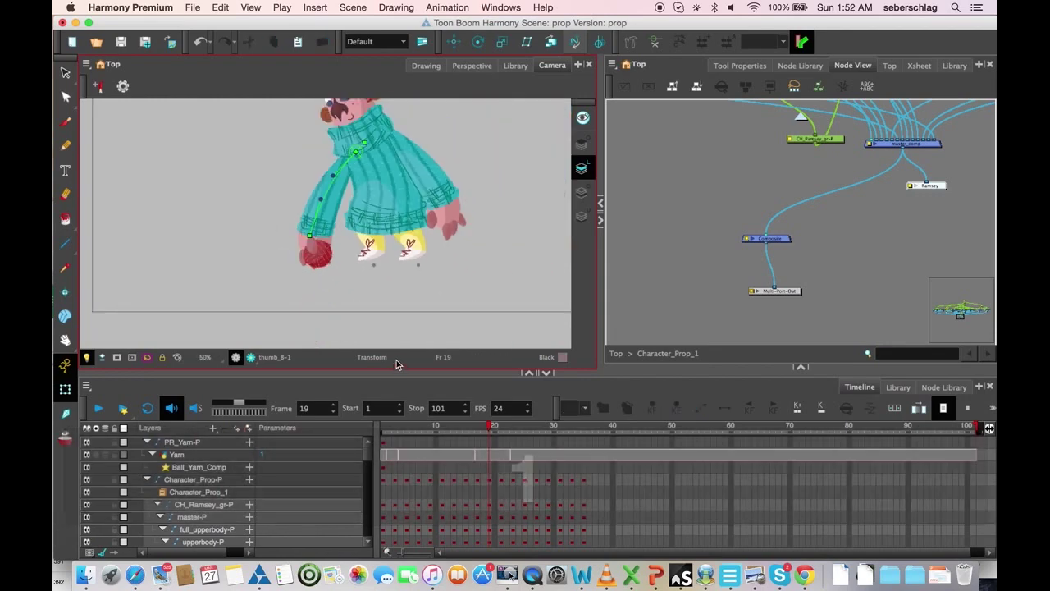
{"action": "key", "text": "1"}
{"action": "key", "text": "space"}
{"action": "left_click_drag", "start_coordinate": [357, 263], "coordinate": [371, 296]}
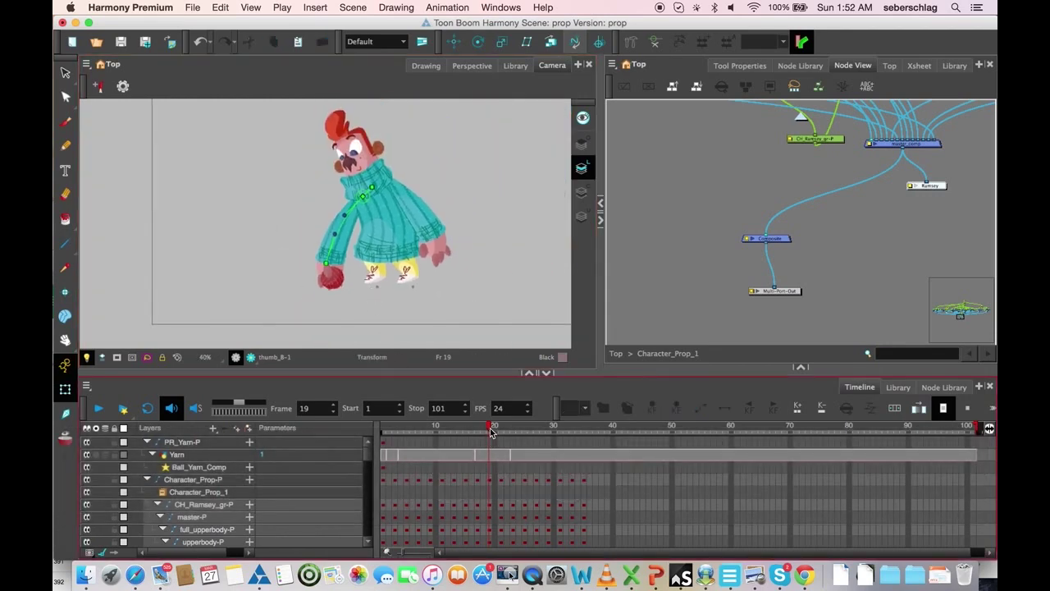
{"action": "left_click_drag", "start_coordinate": [491, 432], "coordinate": [434, 400]}
{"action": "key", "text": "2"}
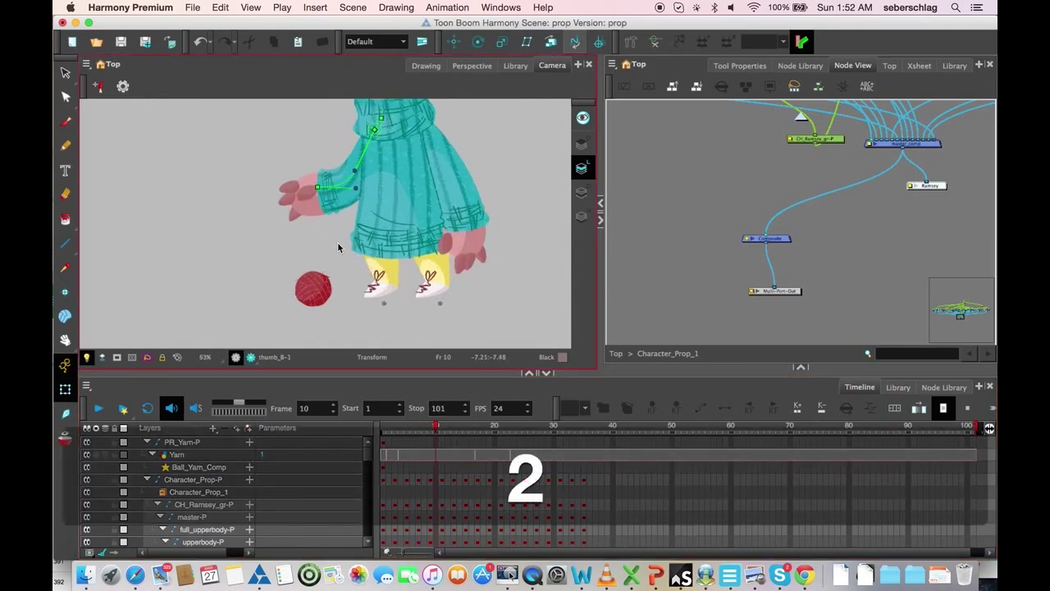
{"action": "left_click", "coordinate": [305, 183]}
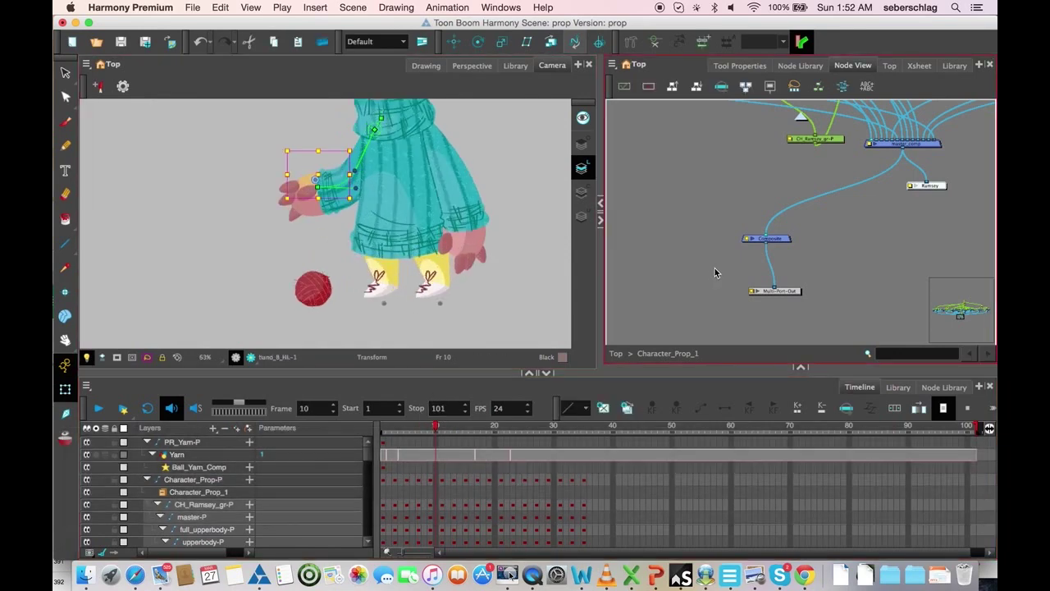
{"action": "key", "text": "o"}
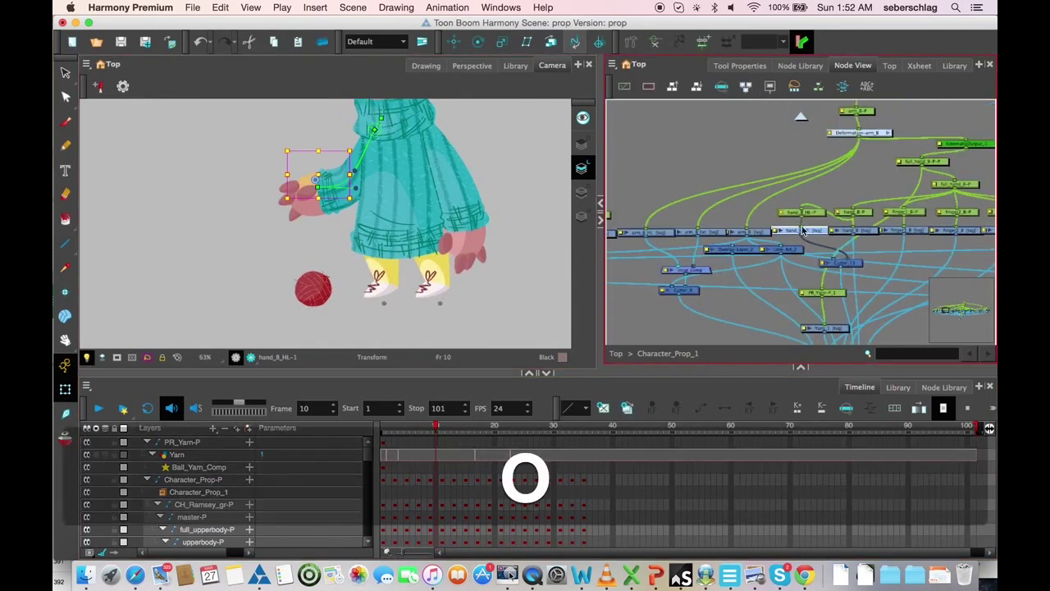
{"action": "key", "text": "space"}
{"action": "left_click", "coordinate": [821, 276]}
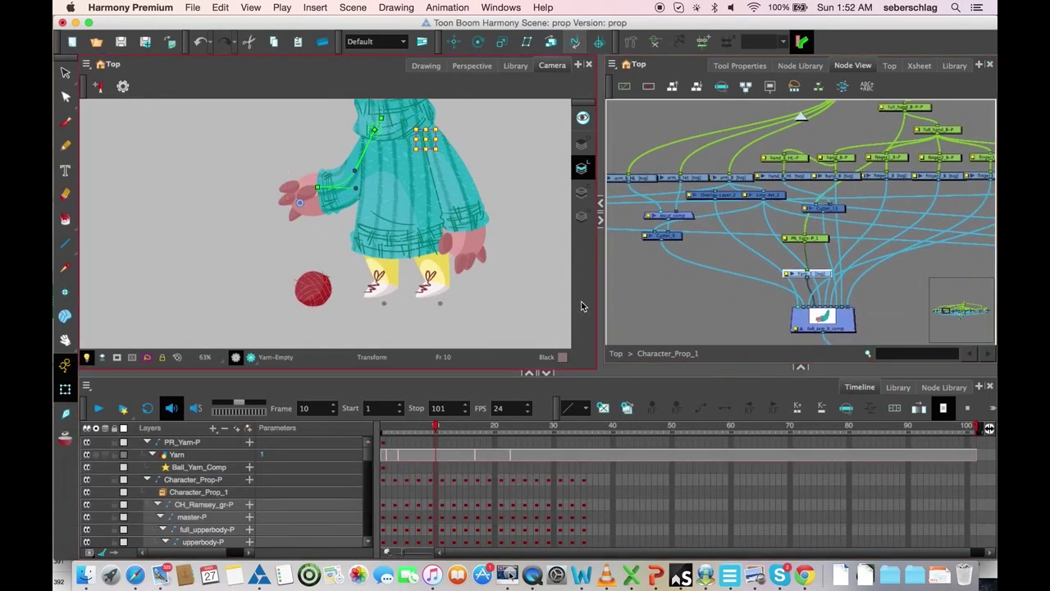
Step: Try substituting drawing 1 for the hand-held yarn at frame 10, scrub back to frame 6 and undo the substitution
{"action": "left_click", "coordinate": [952, 67]}
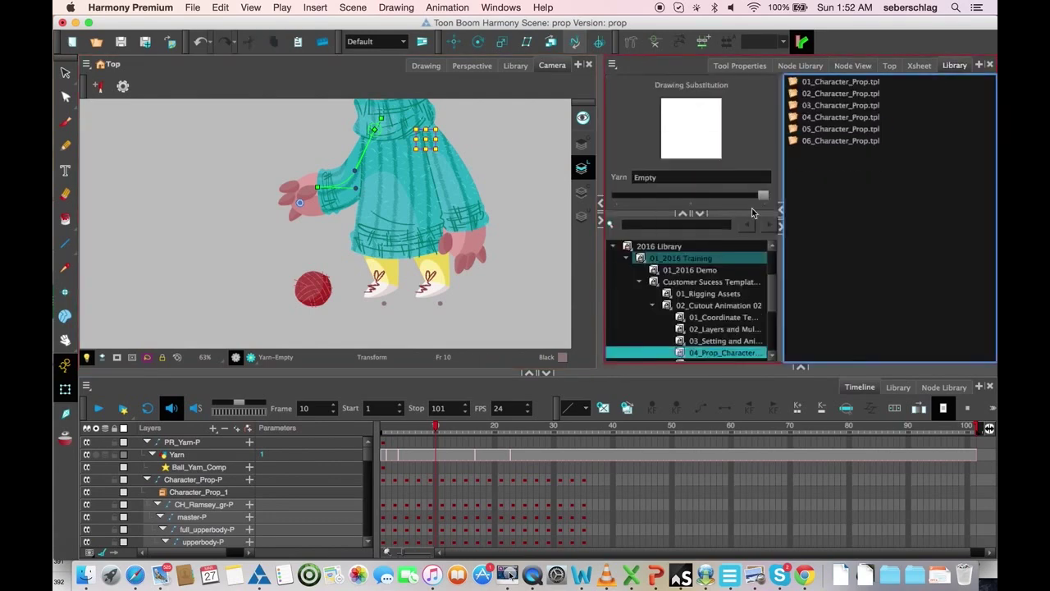
{"action": "left_click_drag", "start_coordinate": [763, 201], "coordinate": [693, 199]}
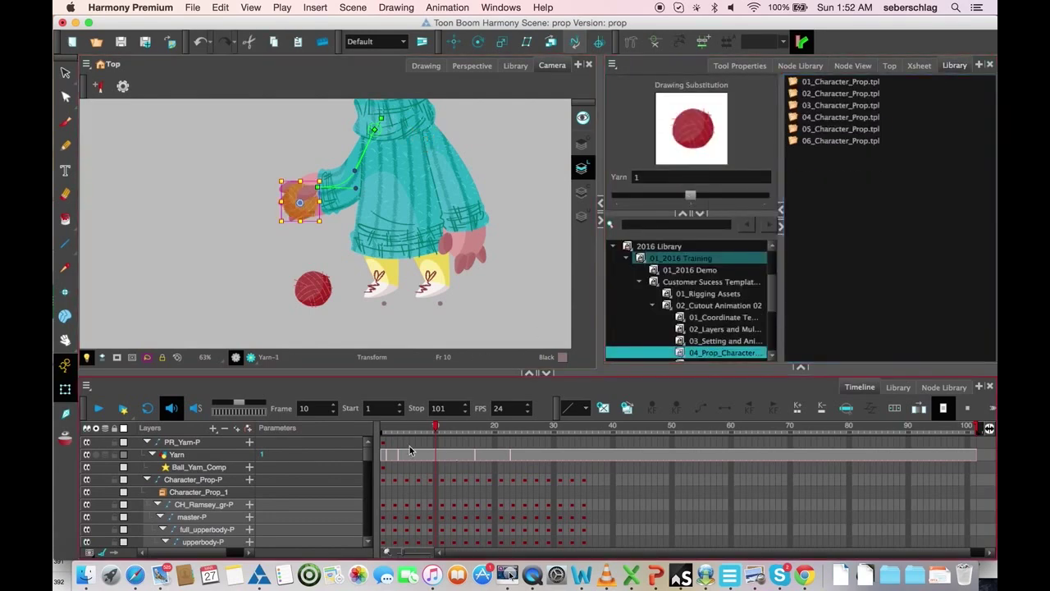
{"action": "left_click_drag", "start_coordinate": [441, 427], "coordinate": [412, 425]}
{"action": "key", "text": "super+z"}
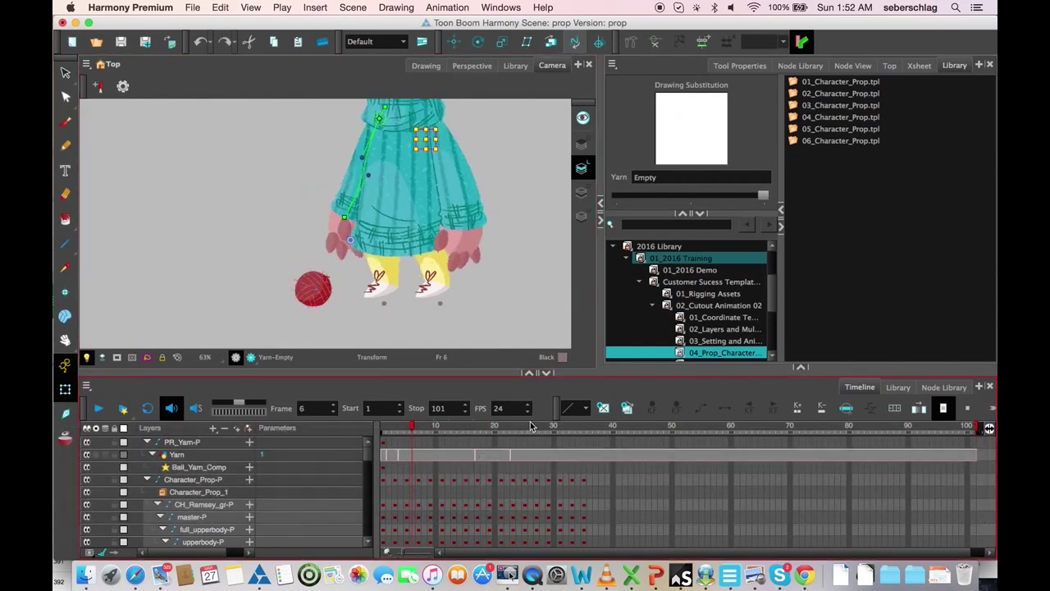
{"action": "mouse_move", "coordinate": [409, 425]}
{"action": "left_mouse_down"}
{"action": "mouse_move", "coordinate": [372, 426]}
{"action": "mouse_move", "coordinate": [587, 426]}
{"action": "mouse_move", "coordinate": [413, 427]}
{"action": "left_mouse_up"}
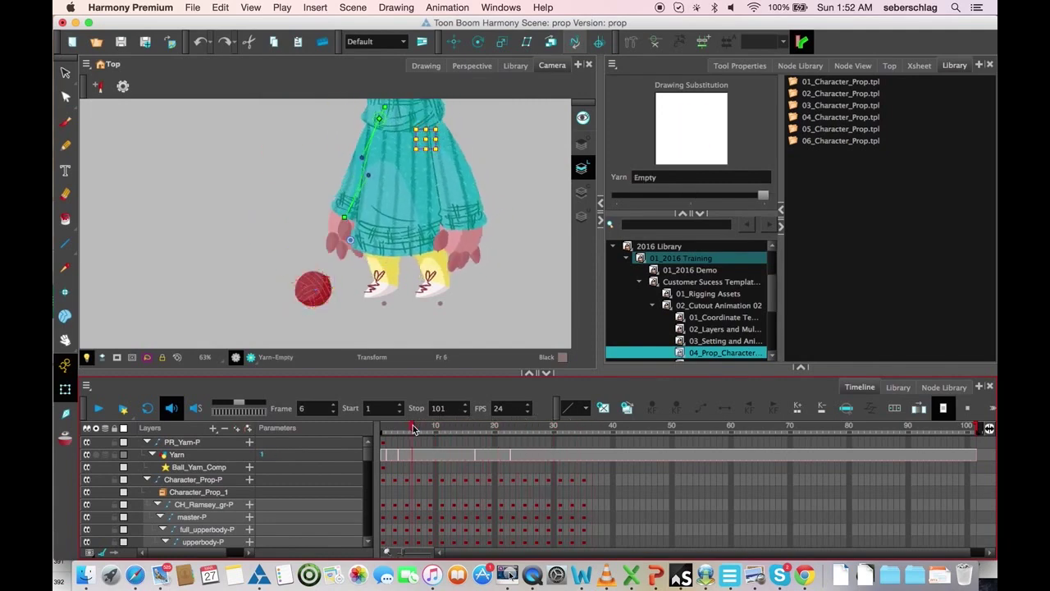